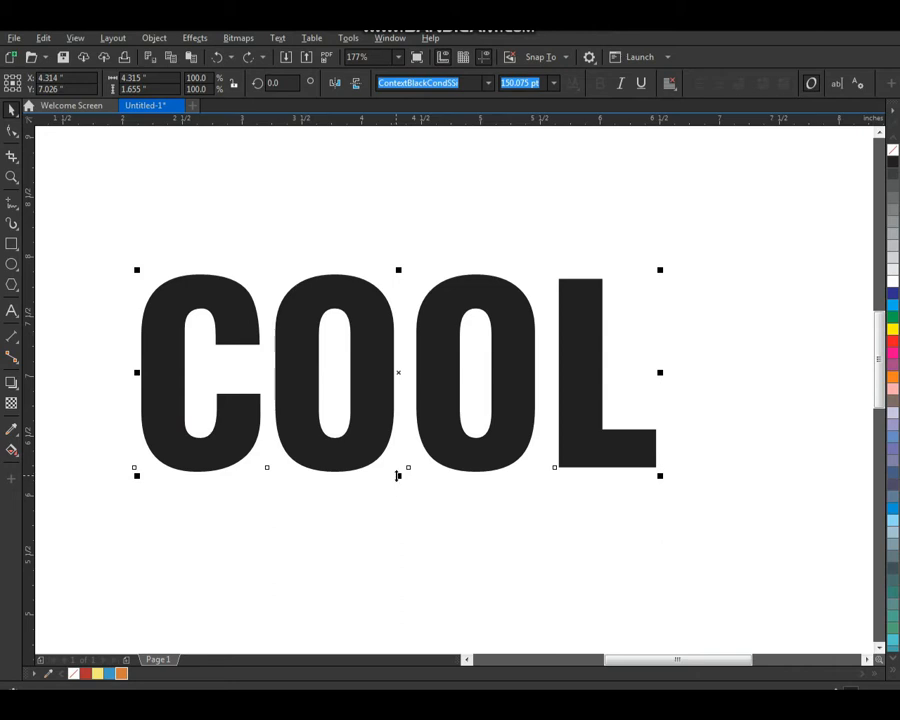
Stretch the COOL text vertically to about 1.786 in tall and convert it to curves
{"action": "left_click_drag", "start_coordinate": [398, 476], "coordinate": [472, 540]}
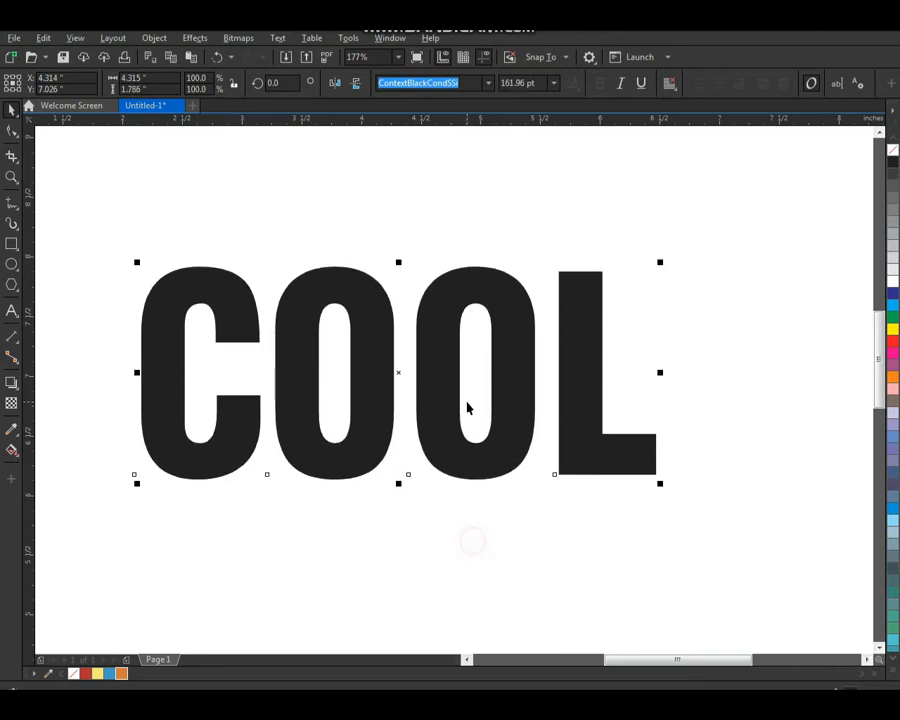
{"action": "key", "text": "F3"}
{"action": "key", "text": "F2"}
{"action": "left_click_drag", "start_coordinate": [269, 272], "coordinate": [621, 592]}
{"action": "left_click_drag", "start_coordinate": [514, 375], "coordinate": [491, 402]}
{"action": "left_click", "coordinate": [154, 38]}
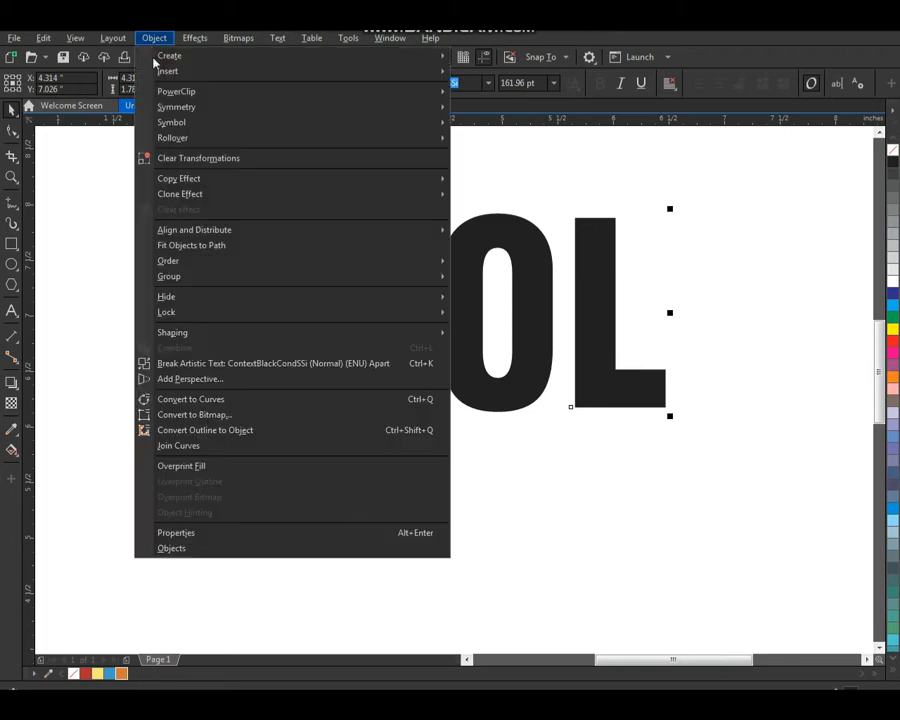
{"action": "left_click", "coordinate": [163, 399]}
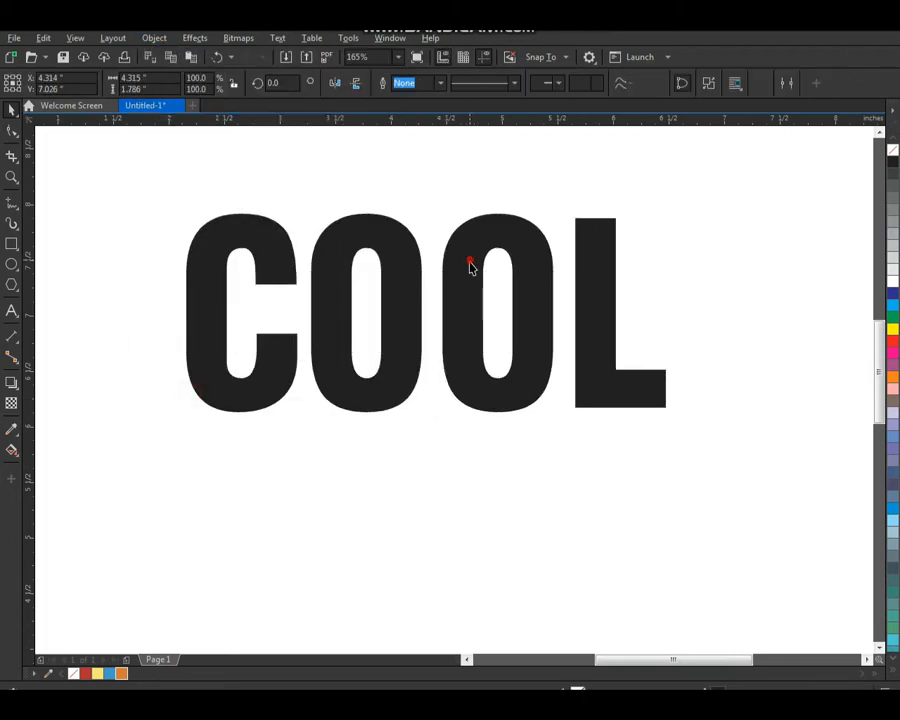
Place a duplicate of the solid COOL lettering directly below the original
{"action": "left_click_drag", "start_coordinate": [470, 262], "coordinate": [470, 496]}
{"action": "right_click", "coordinate": [470, 496]}
{"action": "left_click", "coordinate": [732, 449]}
{"action": "scroll", "coordinate": [397, 284], "scroll_direction": "down", "scroll_amount": 2}
{"action": "key", "text": "F2"}
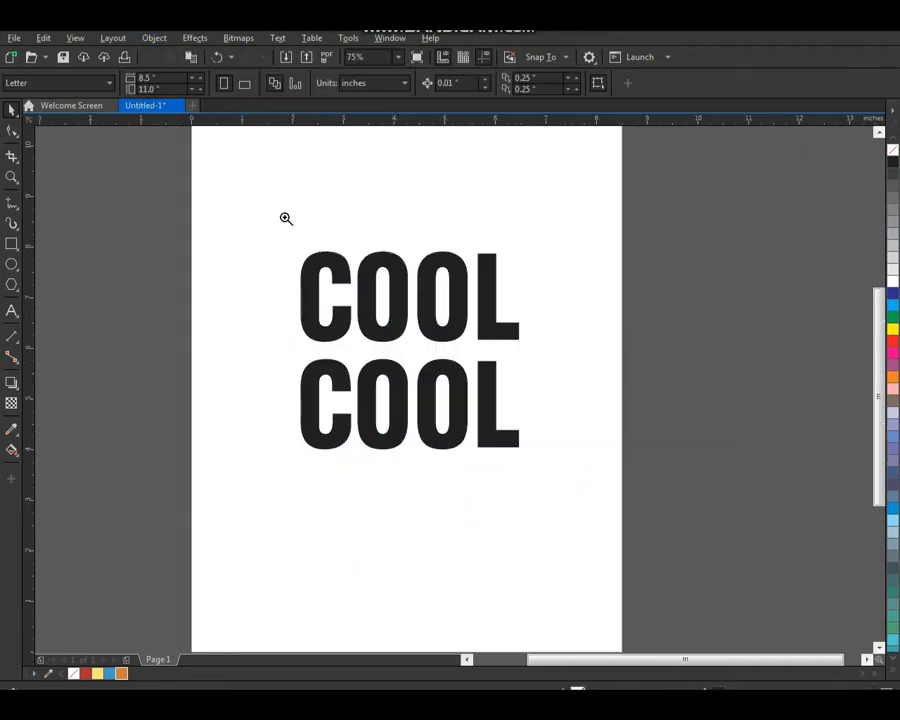
{"action": "left_click_drag", "start_coordinate": [270, 208], "coordinate": [652, 525]}
Give the lower COOL copy a black outline and remove its fill
{"action": "left_click", "coordinate": [504, 406]}
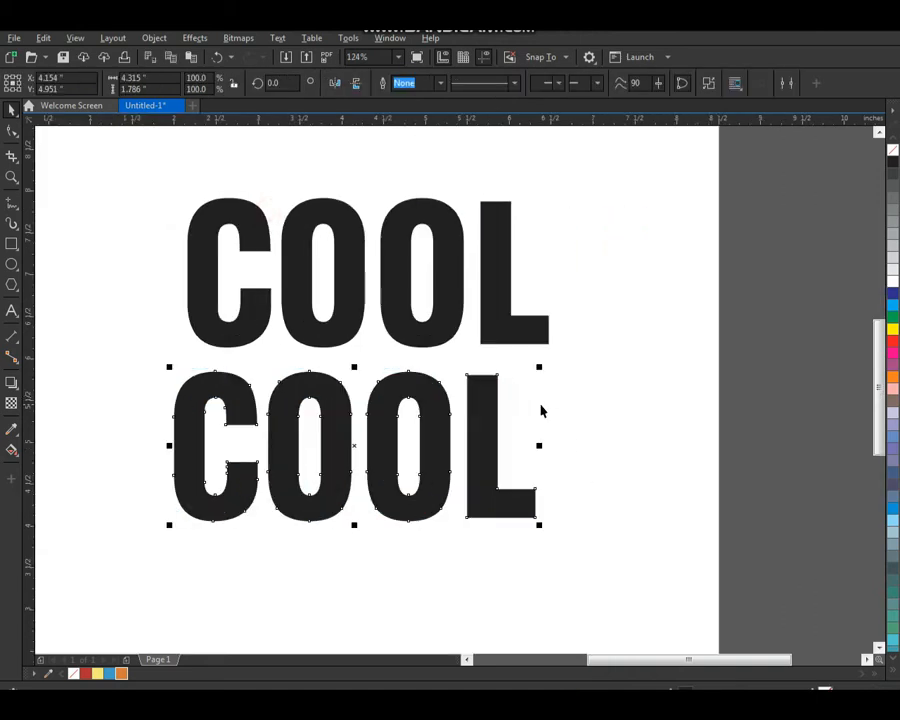
{"action": "right_click", "coordinate": [892, 164]}
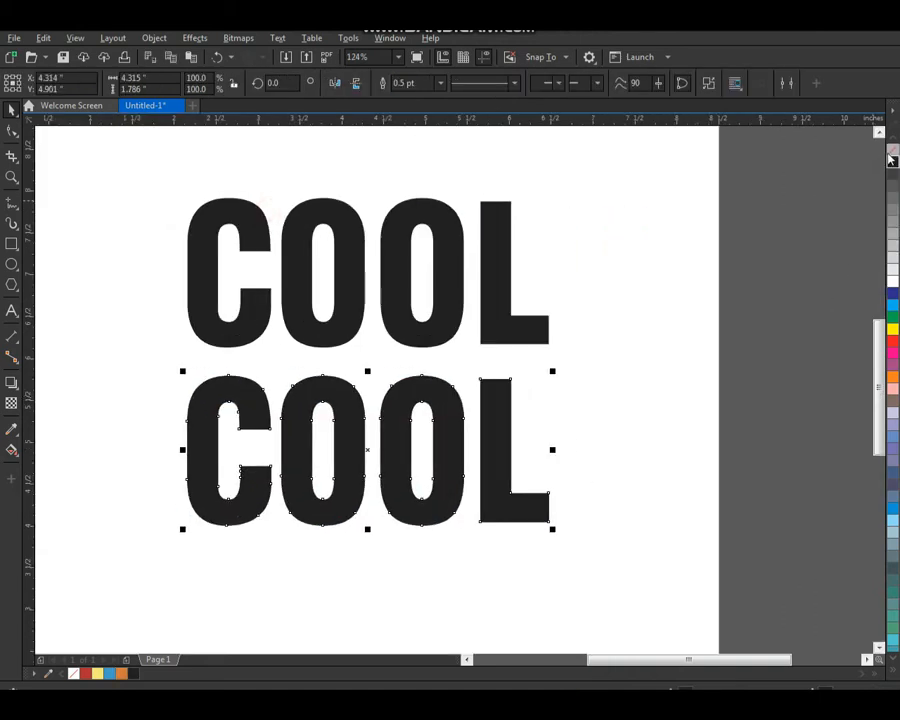
{"action": "left_click", "coordinate": [892, 151]}
{"action": "key", "text": "F2"}
{"action": "left_click_drag", "start_coordinate": [619, 219], "coordinate": [161, 566]}
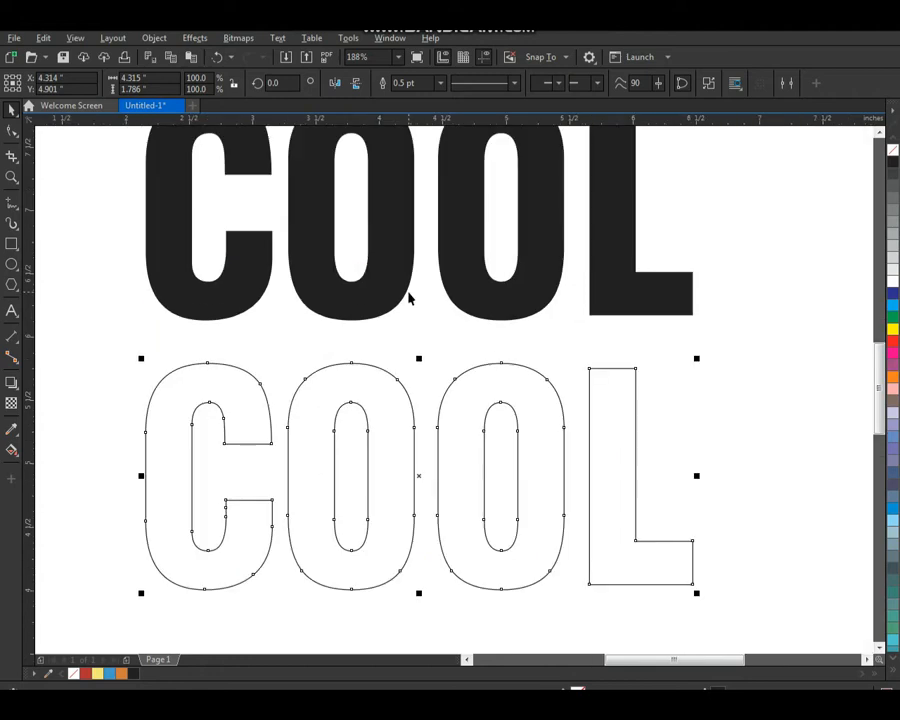
Set the outline width of the lower COOL copy to 3.0 pt
{"action": "left_click", "coordinate": [440, 84]}
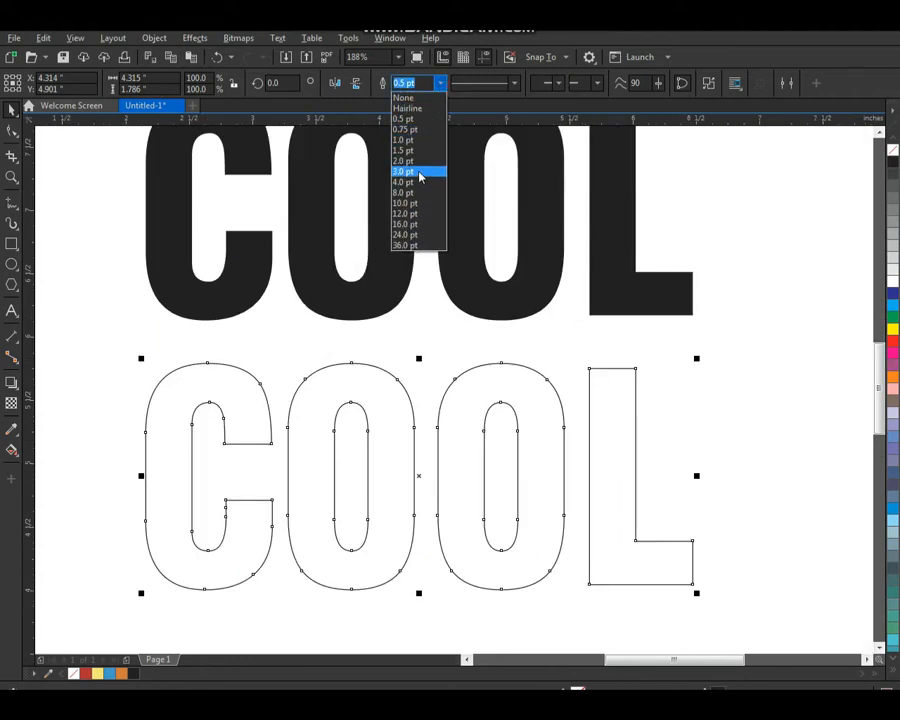
{"action": "left_click", "coordinate": [422, 172]}
{"action": "left_click_drag", "start_coordinate": [392, 383], "coordinate": [410, 381]}
{"action": "key", "text": "ctrl+z"}
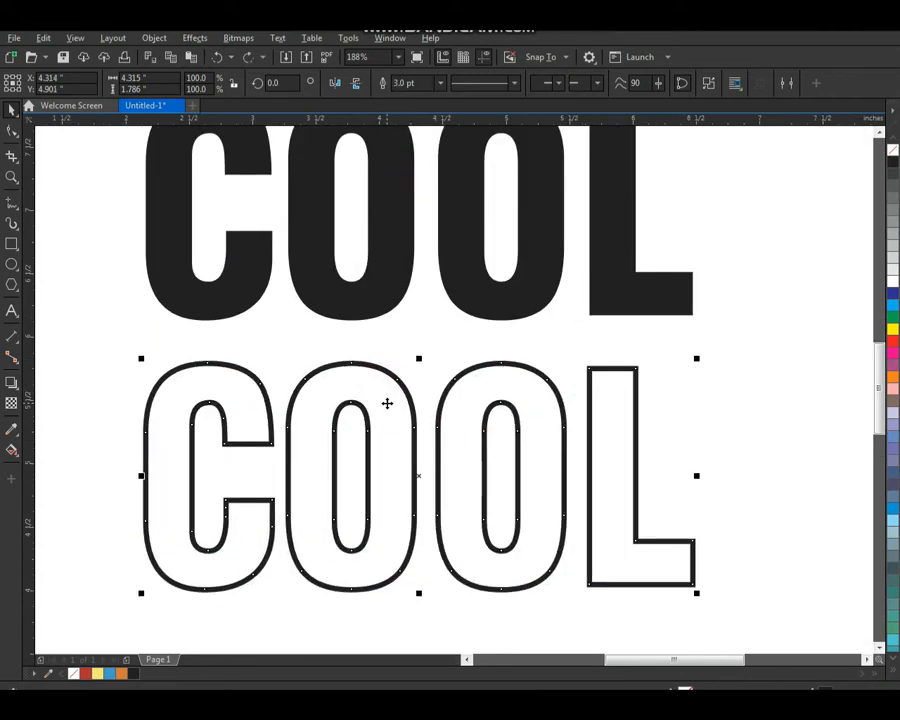
{"action": "scroll", "coordinate": [341, 395], "scroll_direction": "down", "scroll_amount": 1}
{"action": "key", "text": "F2"}
{"action": "left_click_drag", "start_coordinate": [190, 200], "coordinate": [630, 576]}
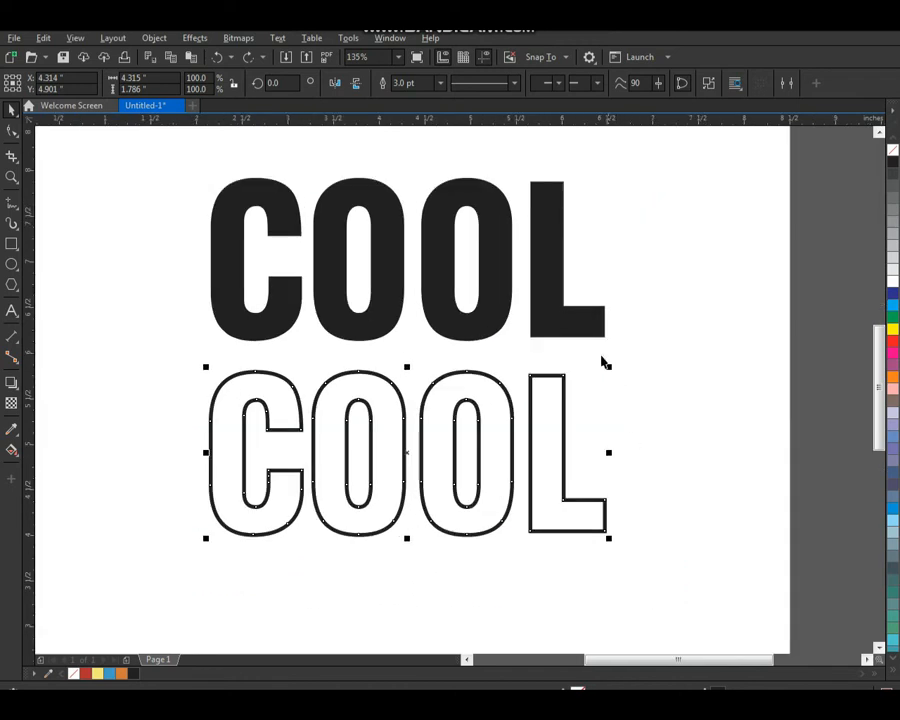
{"action": "left_click", "coordinate": [568, 320]}
{"action": "key", "text": "ctrl+z"}
{"action": "left_click", "coordinate": [649, 368]}
{"action": "left_click", "coordinate": [573, 325]}
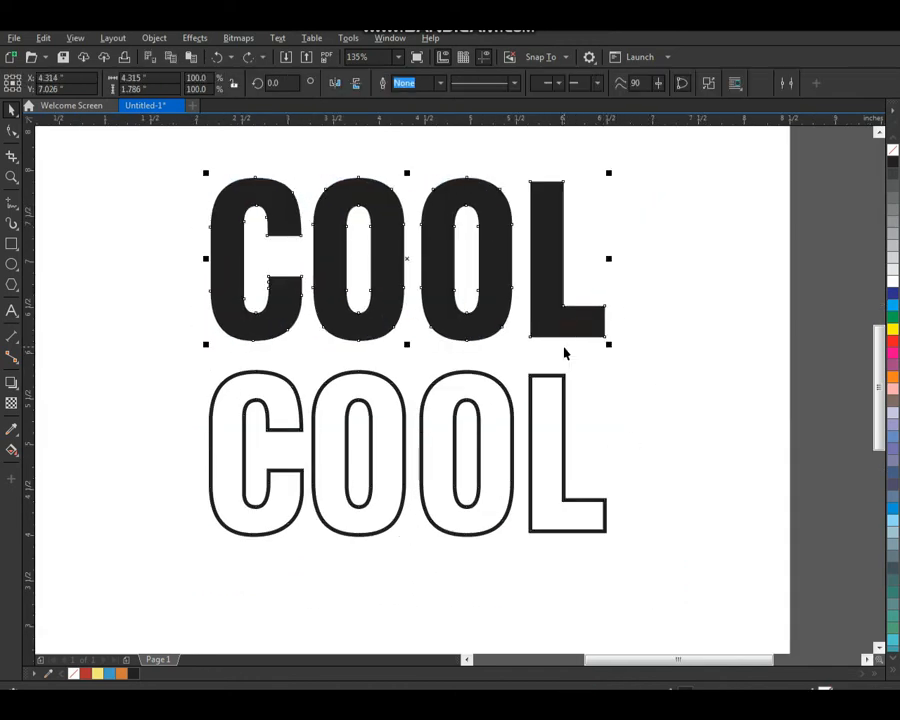
{"action": "left_click", "coordinate": [555, 409]}
{"action": "left_click", "coordinate": [619, 399]}
{"action": "key", "text": "F7"}
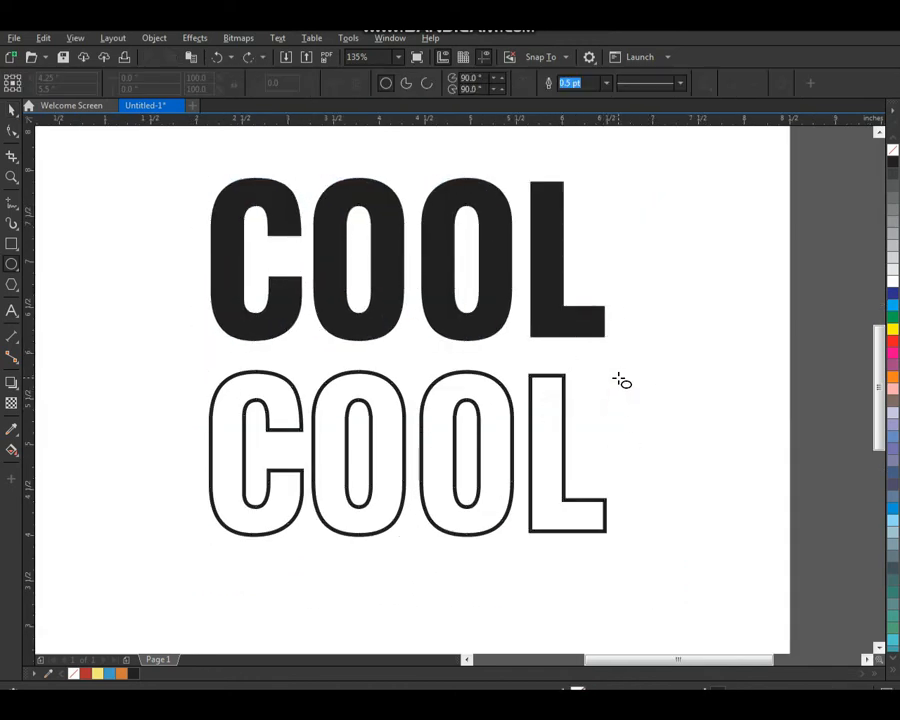
{"action": "left_click", "coordinate": [617, 382]}
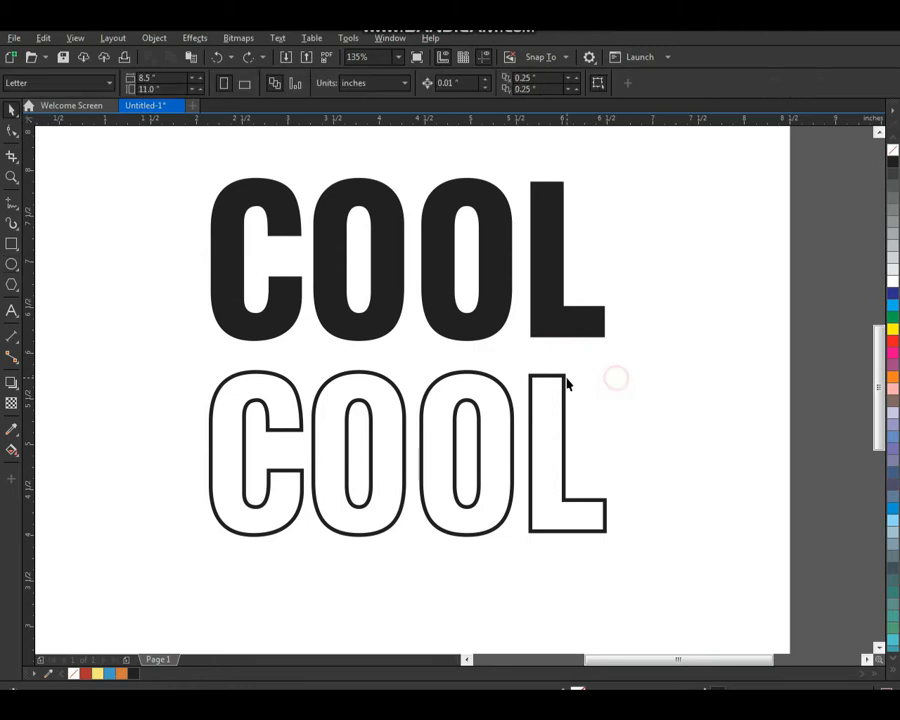
Break the outlined COOL curve apart into separate shapes
{"action": "left_click", "coordinate": [566, 383]}
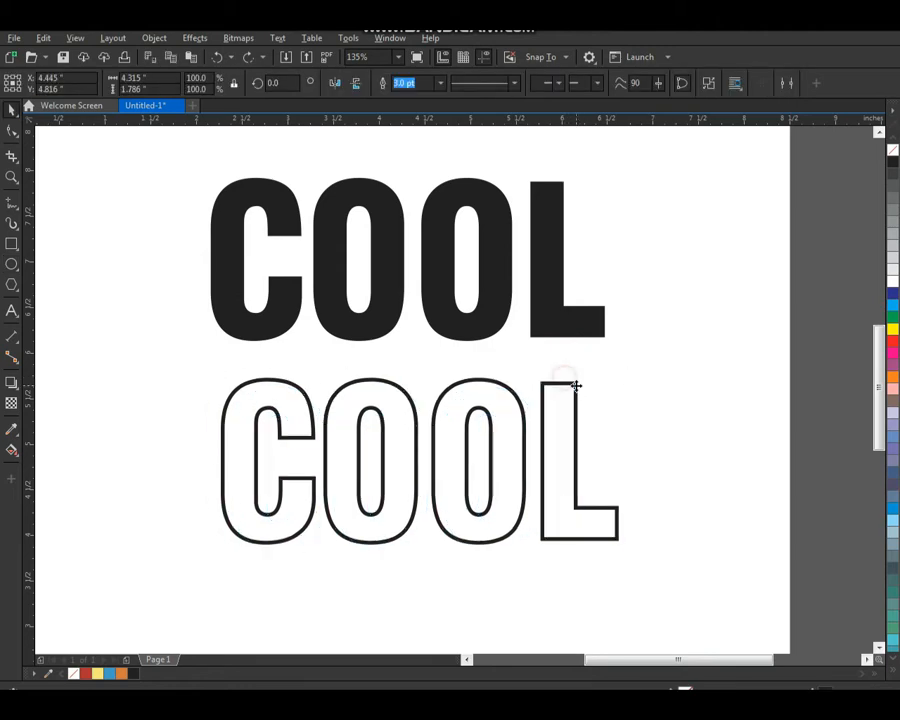
{"action": "left_click", "coordinate": [78, 40]}
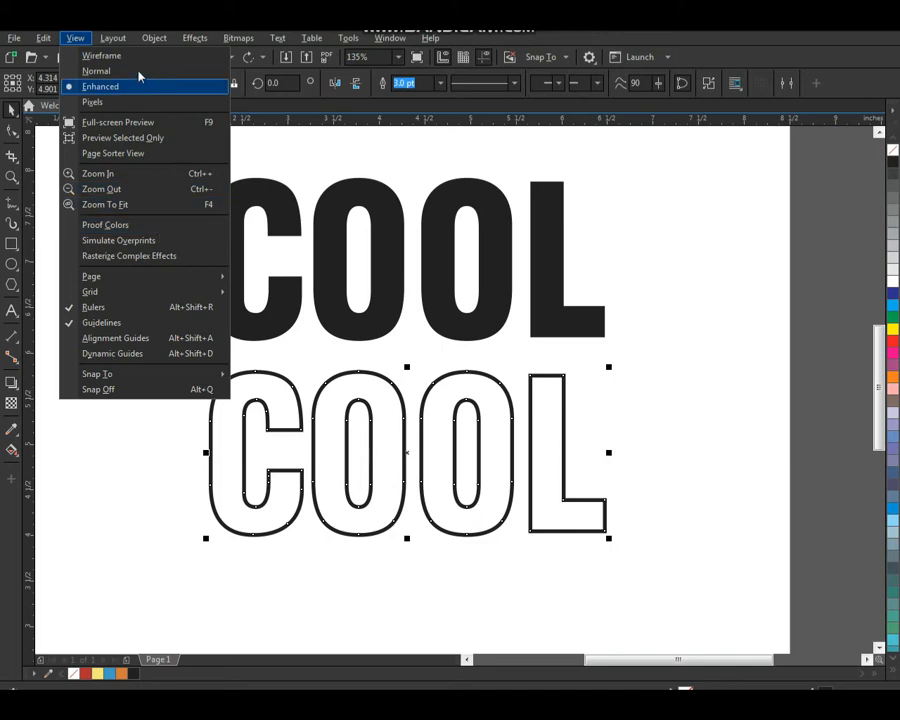
{"action": "mouse_move", "coordinate": [113, 43]}
{"action": "mouse_move", "coordinate": [152, 40]}
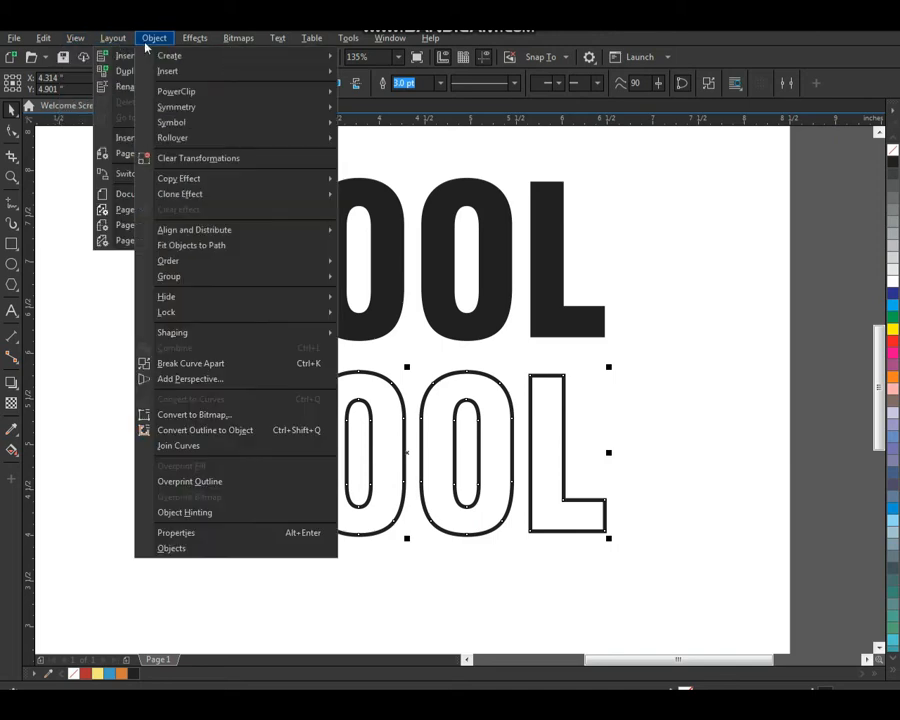
{"action": "left_click", "coordinate": [259, 364]}
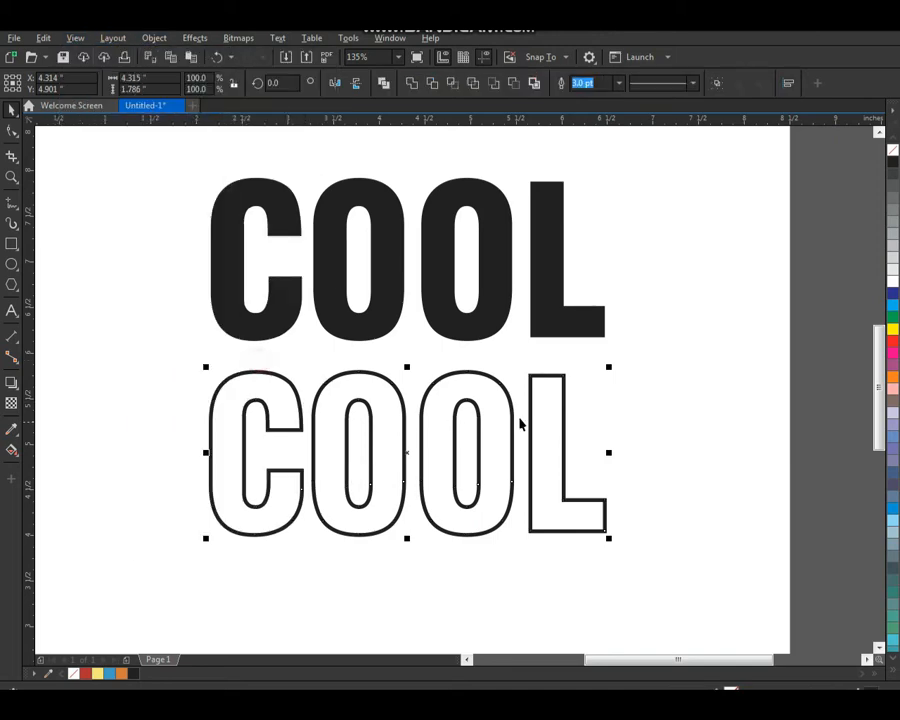
Combine the inner and outer shapes of the second outlined O into a single curve
{"action": "left_click", "coordinate": [595, 388]}
{"action": "mouse_move", "coordinate": [489, 380]}
{"action": "left_mouse_down"}
{"action": "mouse_move", "coordinate": [538, 402]}
{"action": "mouse_move", "coordinate": [474, 382]}
{"action": "left_mouse_up"}
{"action": "left_click_drag", "start_coordinate": [412, 358], "coordinate": [525, 561]}
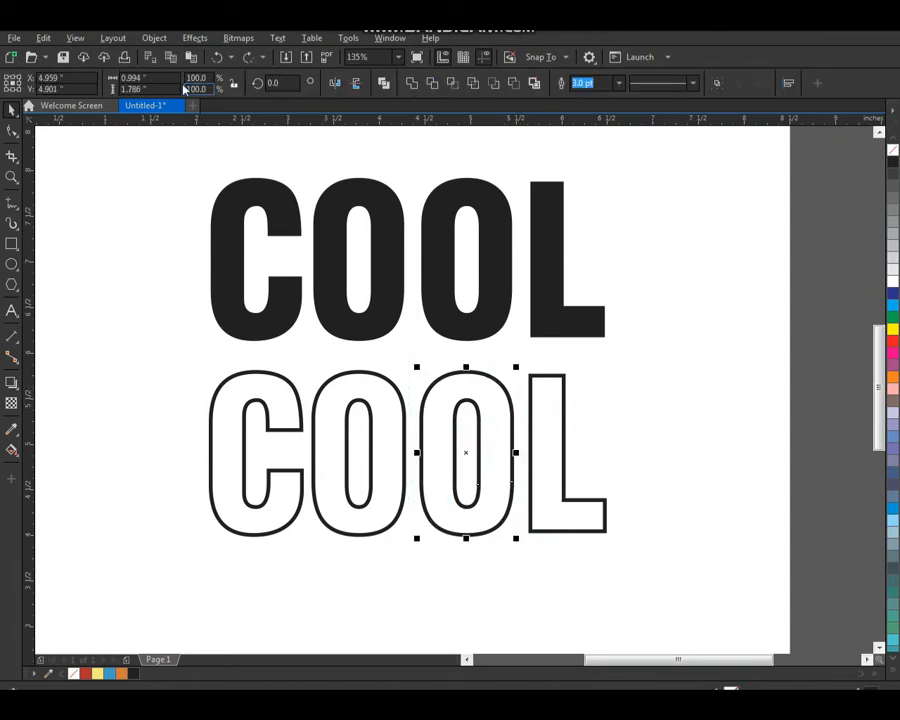
{"action": "left_click", "coordinate": [113, 38]}
{"action": "mouse_move", "coordinate": [153, 40]}
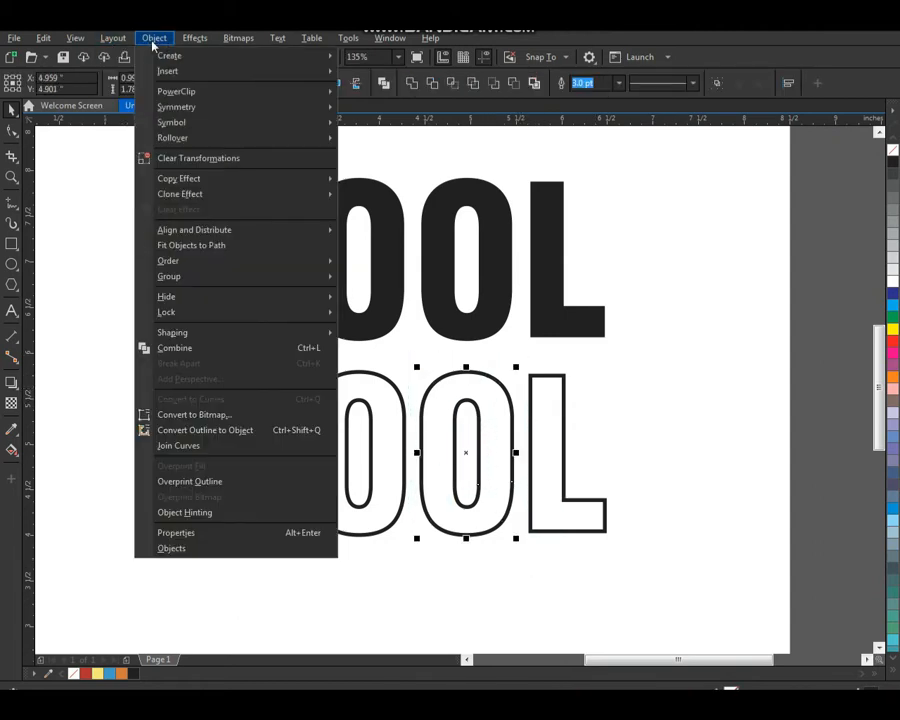
{"action": "left_click", "coordinate": [257, 349]}
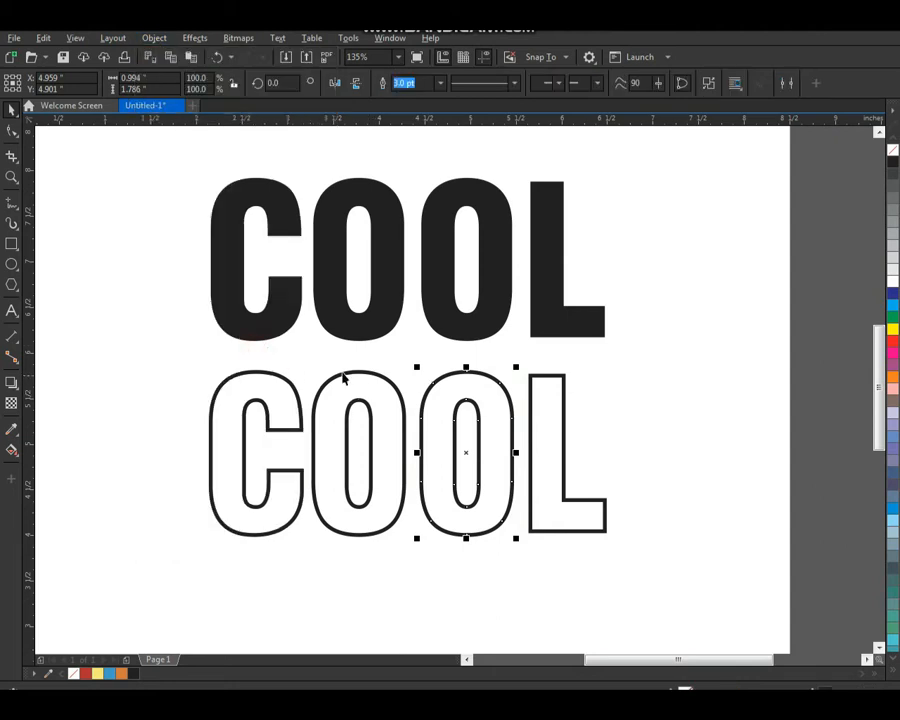
Combine the inner and outer shapes of the first outlined O into a single curve
{"action": "left_click", "coordinate": [352, 432]}
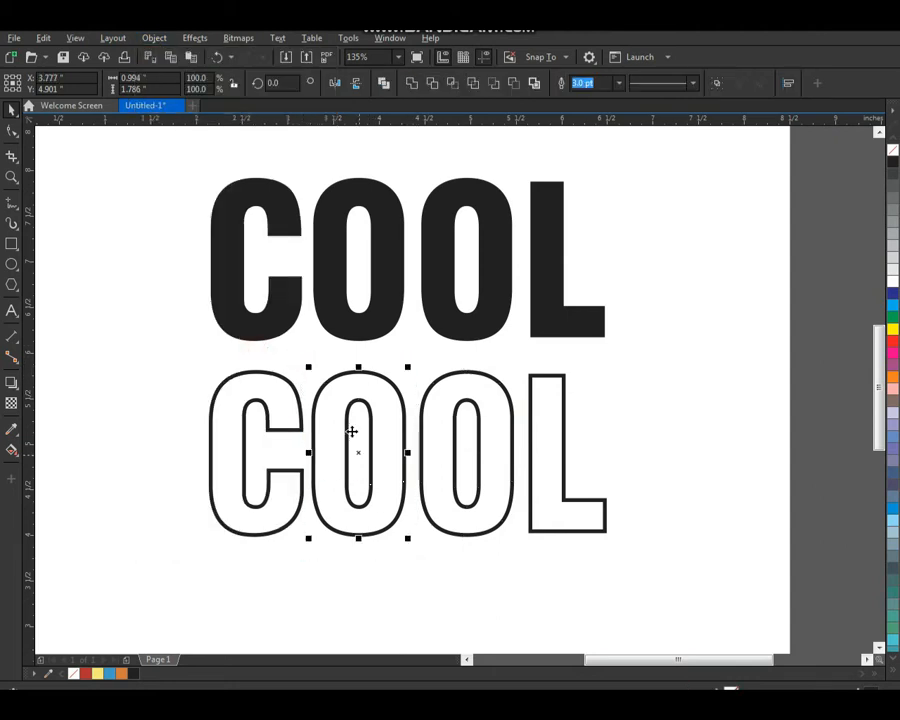
{"action": "left_click", "coordinate": [113, 39]}
{"action": "mouse_move", "coordinate": [154, 38]}
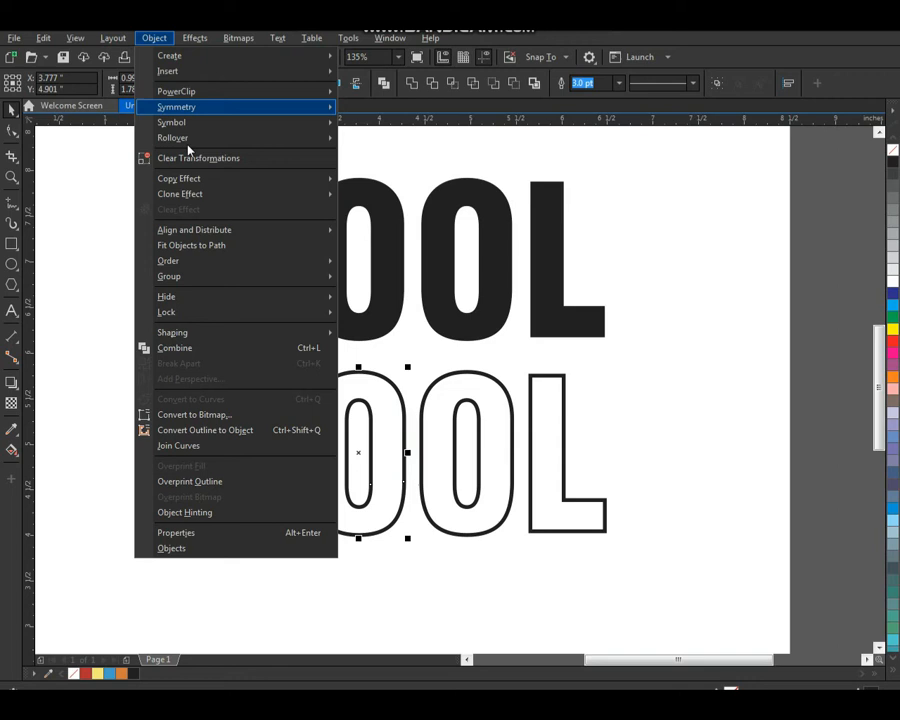
{"action": "left_click", "coordinate": [261, 354]}
{"action": "left_click", "coordinate": [604, 378]}
{"action": "left_click", "coordinate": [558, 380]}
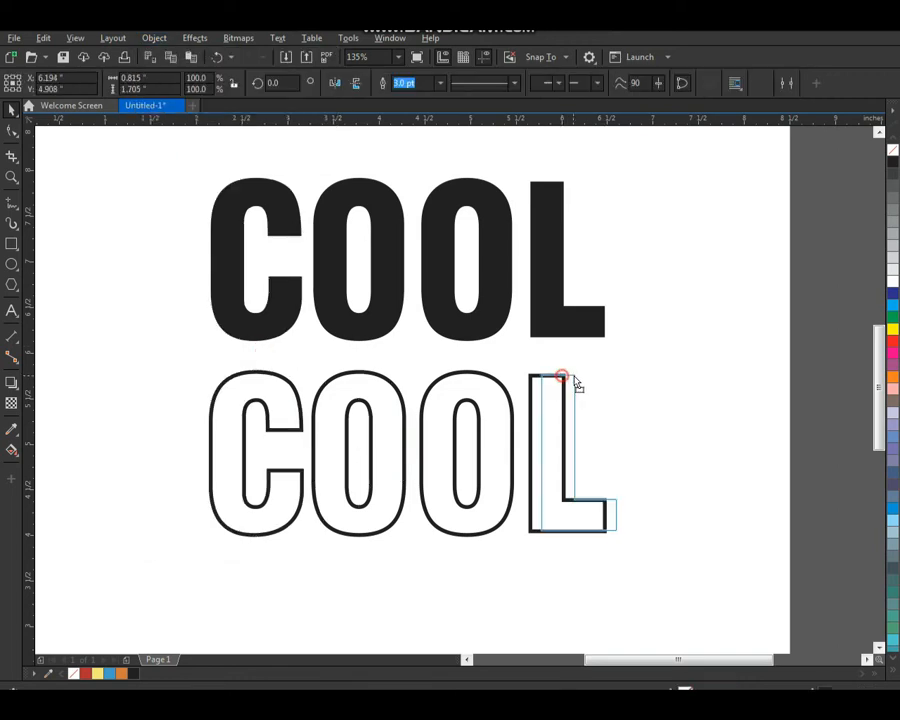
Color the outline of the letter C red and the outline of the first O yellow
{"action": "left_click", "coordinate": [684, 328]}
{"action": "left_click_drag", "start_coordinate": [684, 328], "coordinate": [167, 600]}
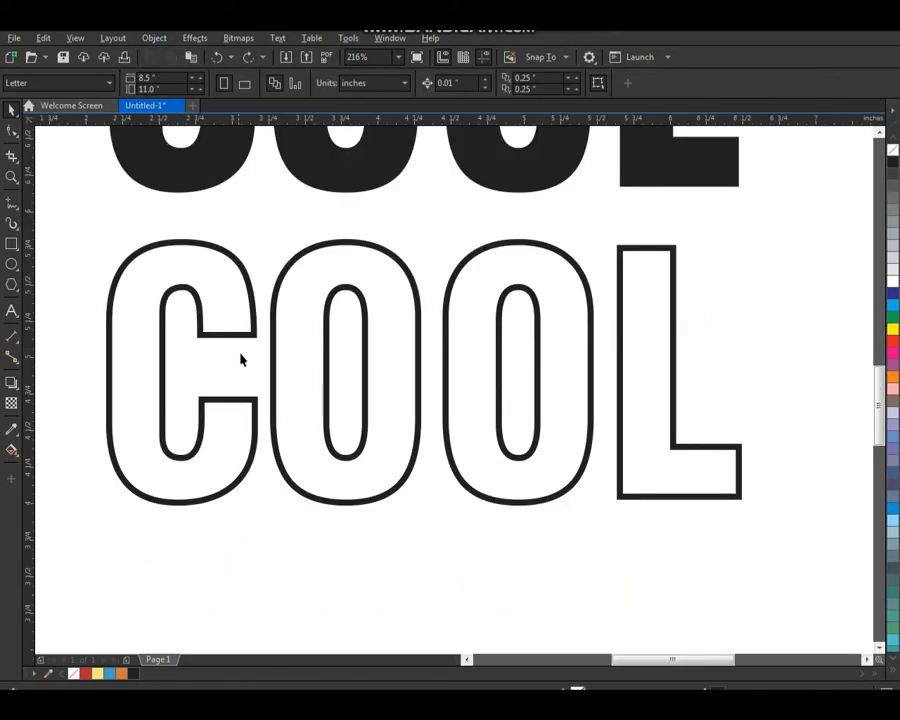
{"action": "left_click", "coordinate": [247, 341]}
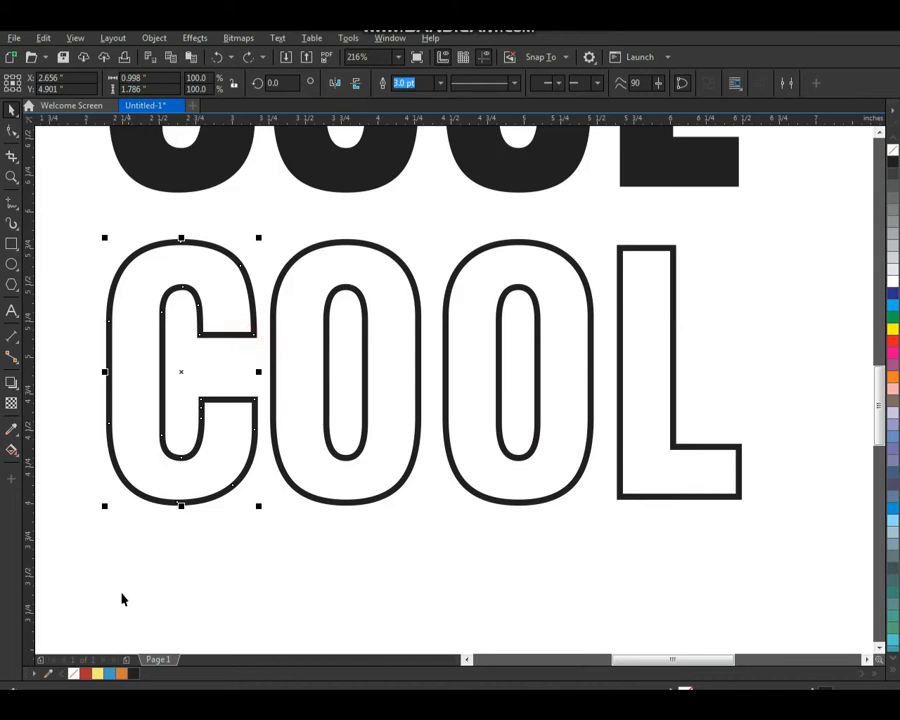
{"action": "right_click", "coordinate": [86, 674]}
{"action": "left_click", "coordinate": [319, 501]}
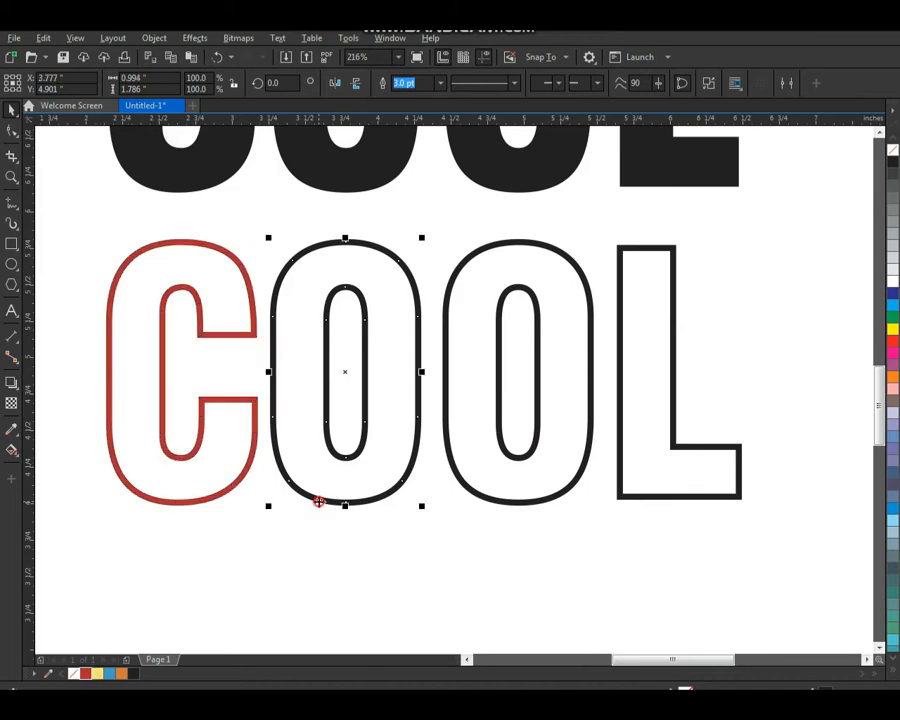
{"action": "right_click", "coordinate": [97, 675]}
Color the outlines of the second O and the letter L blue
{"action": "left_click", "coordinate": [475, 494]}
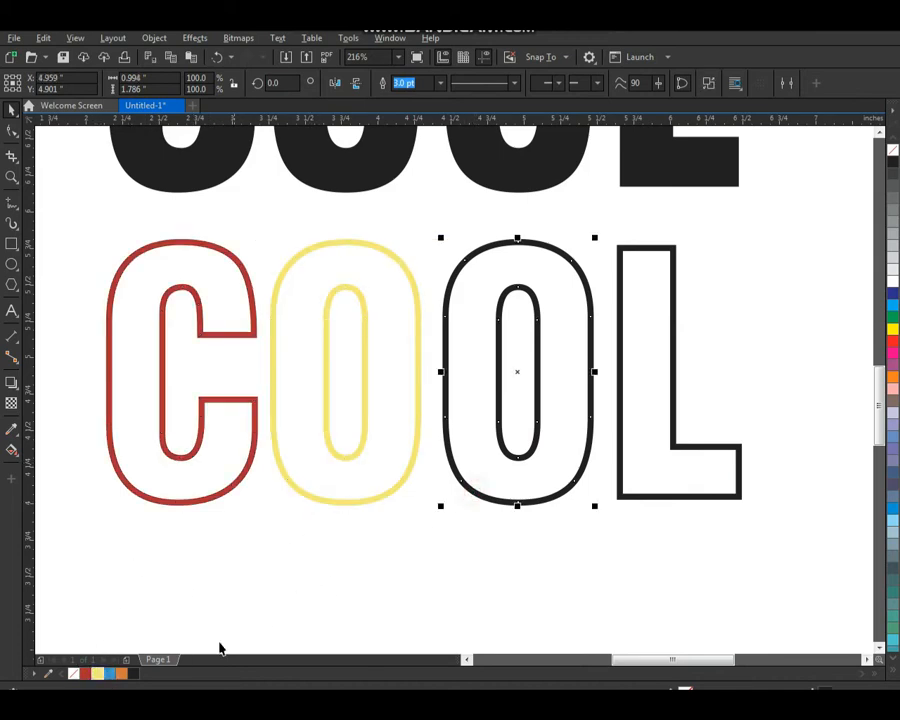
{"action": "right_click", "coordinate": [111, 674]}
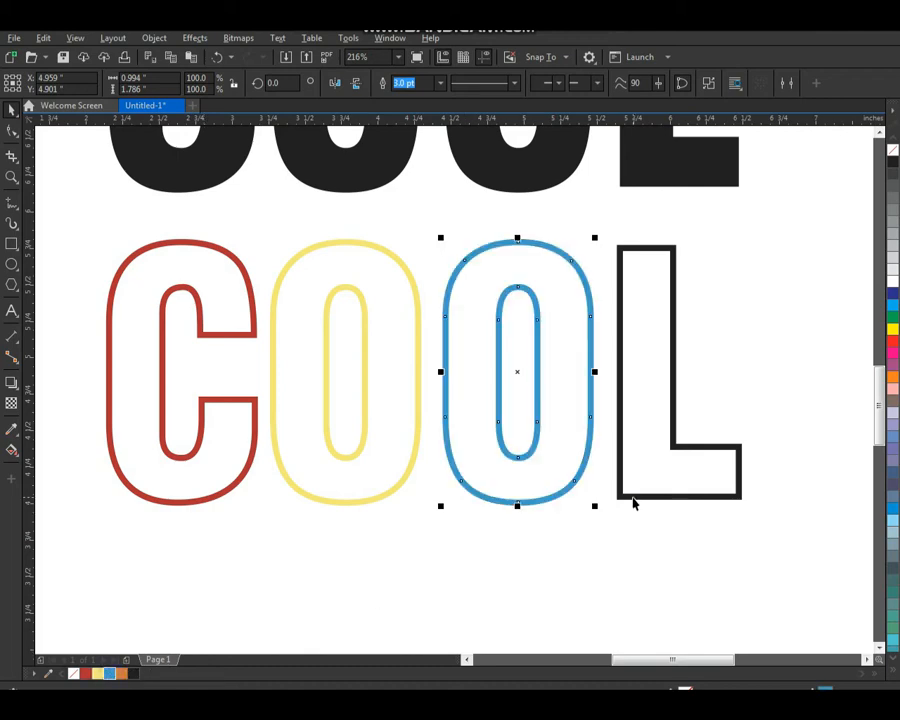
{"action": "left_click", "coordinate": [633, 503]}
{"action": "right_click", "coordinate": [111, 674]}
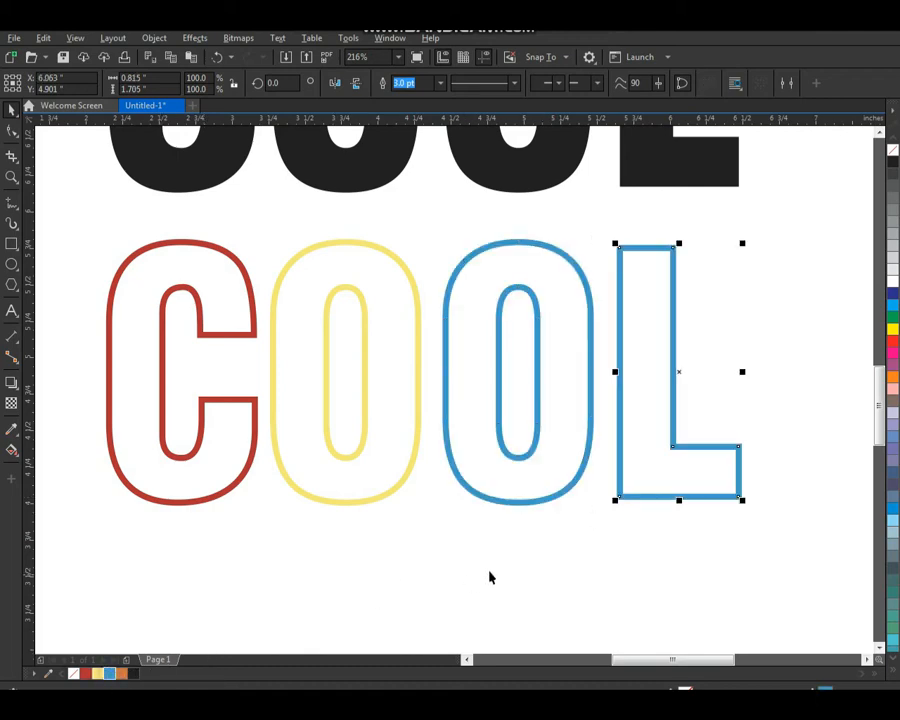
{"action": "left_click", "coordinate": [509, 567]}
{"action": "left_click", "coordinate": [673, 275]}
{"action": "key", "text": "Tab"}
{"action": "key", "text": "F7"}
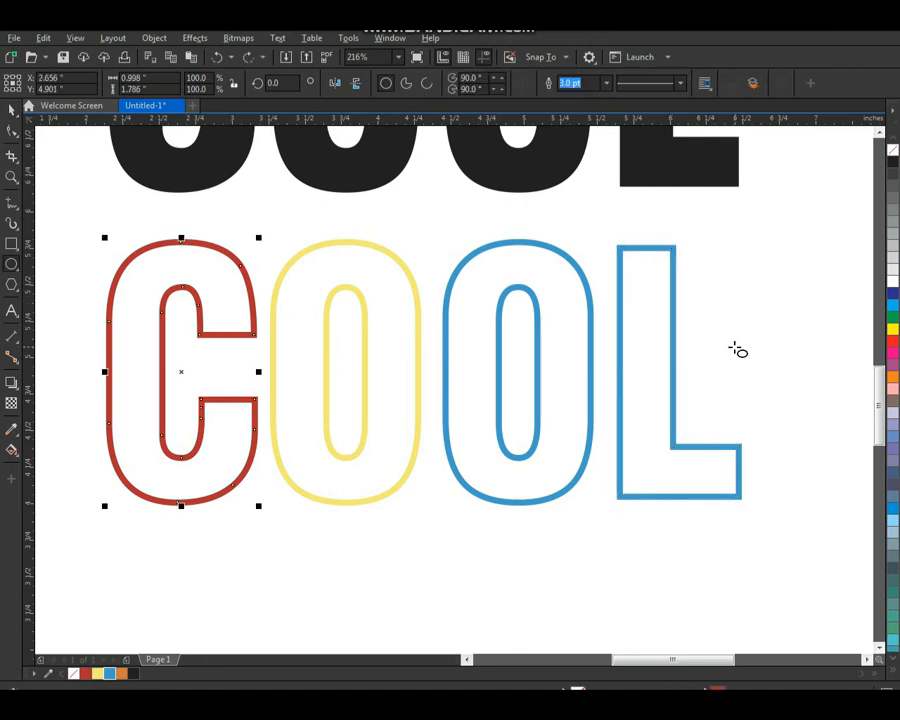
{"action": "key", "text": "space"}
{"action": "key", "text": "Escape"}
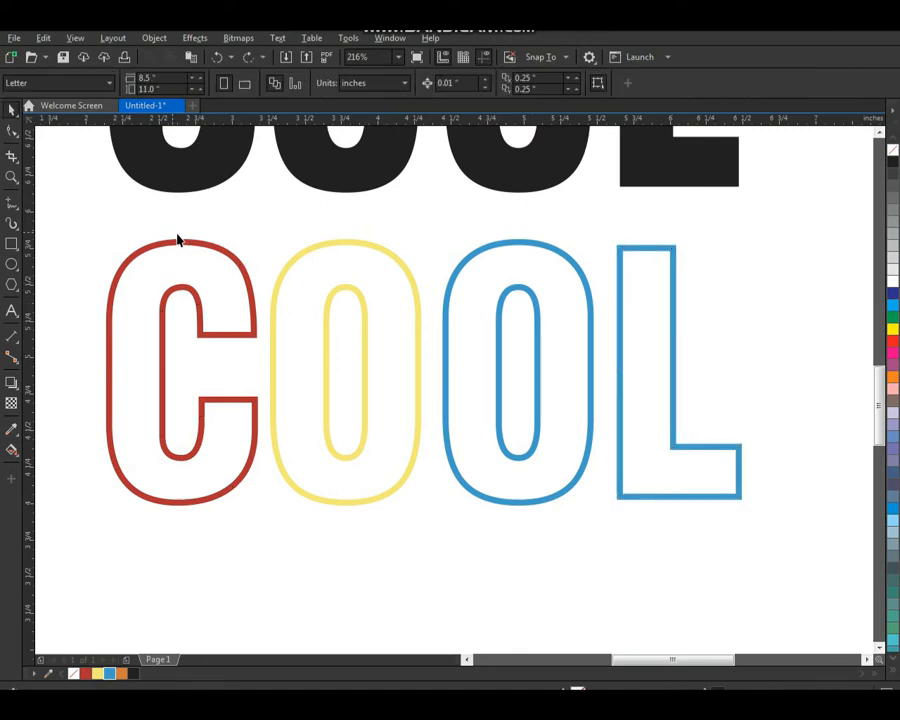
Convert the outlines of all four colored letters to objects
{"action": "left_click", "coordinate": [195, 244]}
{"action": "left_click_drag", "start_coordinate": [60, 197], "coordinate": [755, 551]}
{"action": "left_click", "coordinate": [155, 38]}
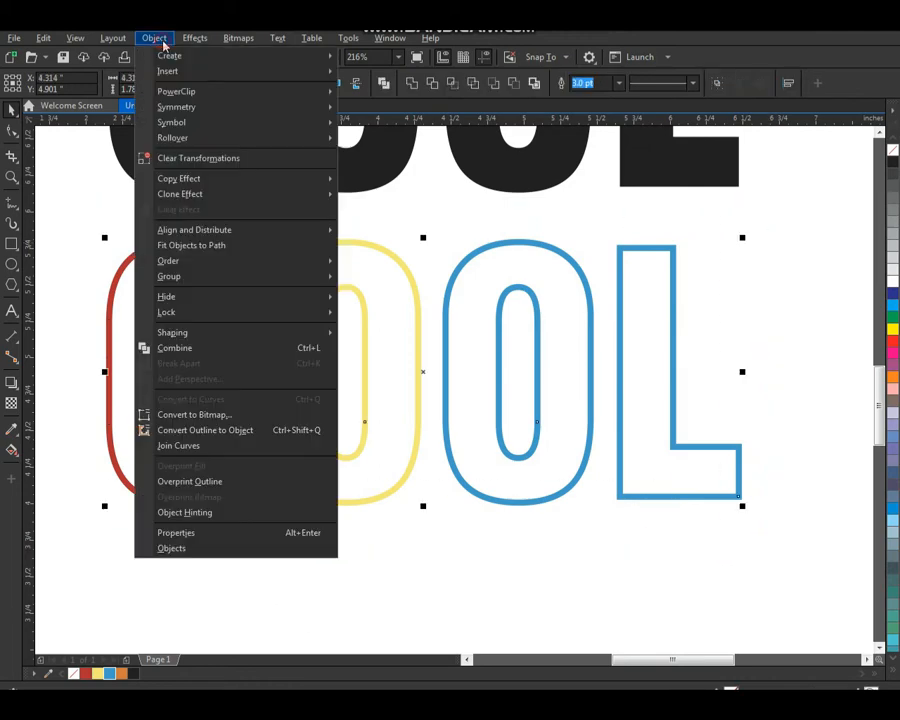
{"action": "left_click", "coordinate": [203, 431]}
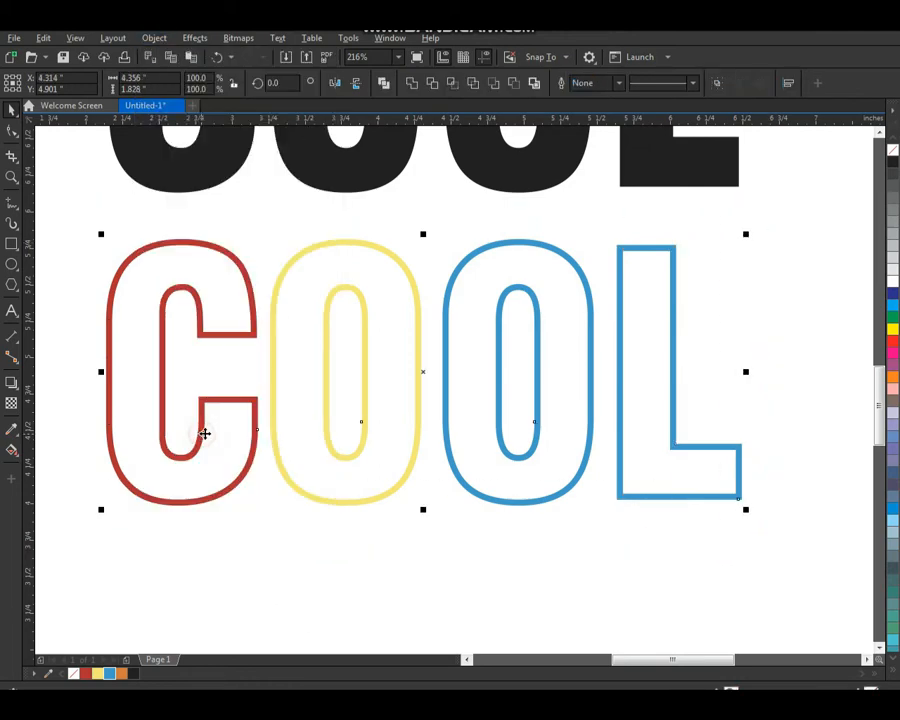
{"action": "left_click", "coordinate": [423, 570]}
{"action": "left_click_drag", "start_coordinate": [241, 270], "coordinate": [226, 263]}
{"action": "key", "text": "ctrl+z"}
{"action": "left_click", "coordinate": [275, 235]}
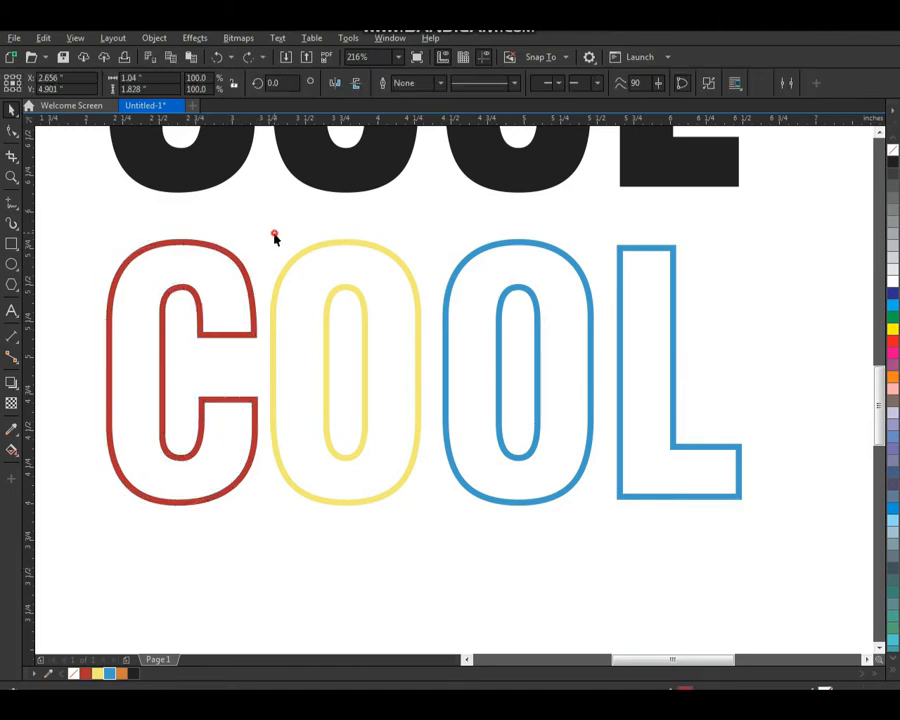
Move the four colored outline letters together farther below the solid COOL lettering, to about Y 4.542 in
{"action": "scroll", "coordinate": [290, 285], "scroll_direction": "down", "scroll_amount": 1}
{"action": "key", "text": "z"}
{"action": "left_click_drag", "start_coordinate": [167, 209], "coordinate": [680, 550]}
{"action": "key", "text": "space"}
{"action": "left_click_drag", "start_coordinate": [615, 201], "coordinate": [255, 381]}
{"action": "left_click_drag", "start_coordinate": [377, 383], "coordinate": [380, 418]}
{"action": "left_click", "coordinate": [404, 478]}
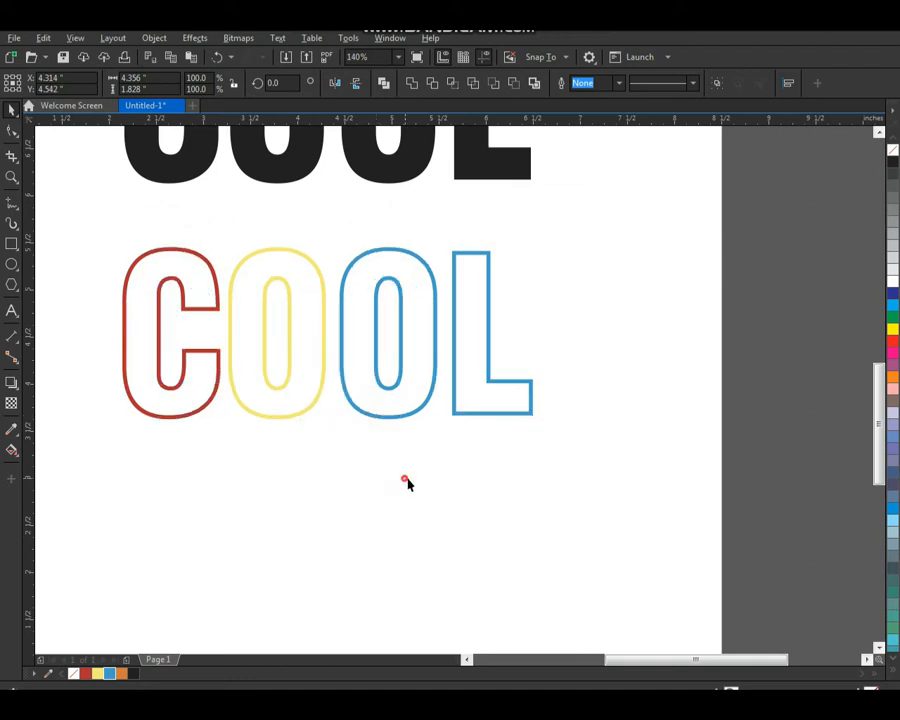
Color the outline letter L orange, then group the four outline letters and move them to about X 4.508, Y 4.341 in
{"action": "left_click", "coordinate": [455, 418]}
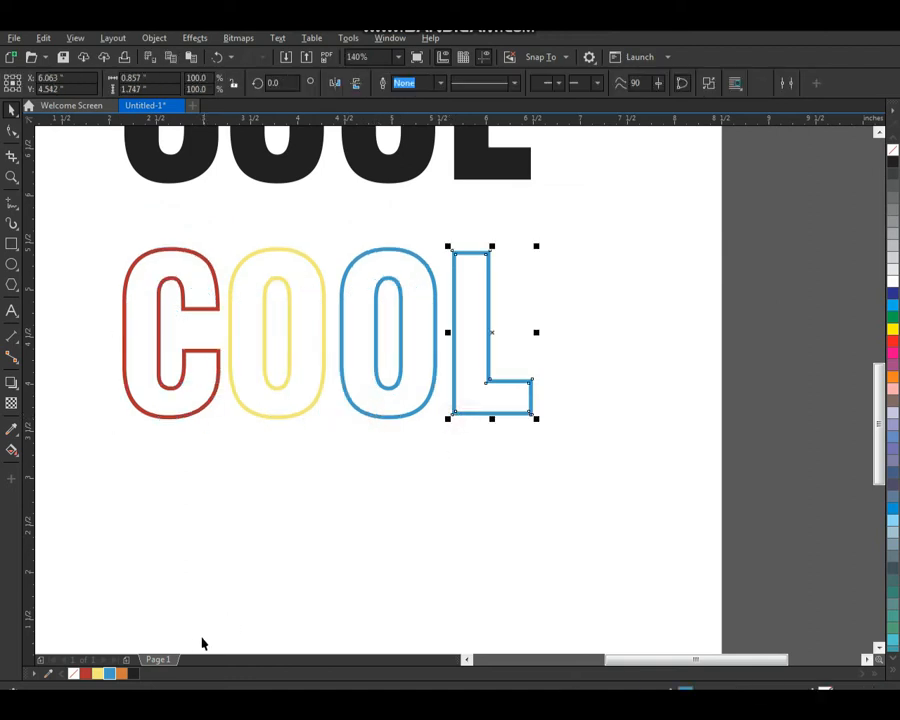
{"action": "right_click", "coordinate": [122, 676]}
{"action": "right_click", "coordinate": [121, 674]}
{"action": "left_click", "coordinate": [410, 508]}
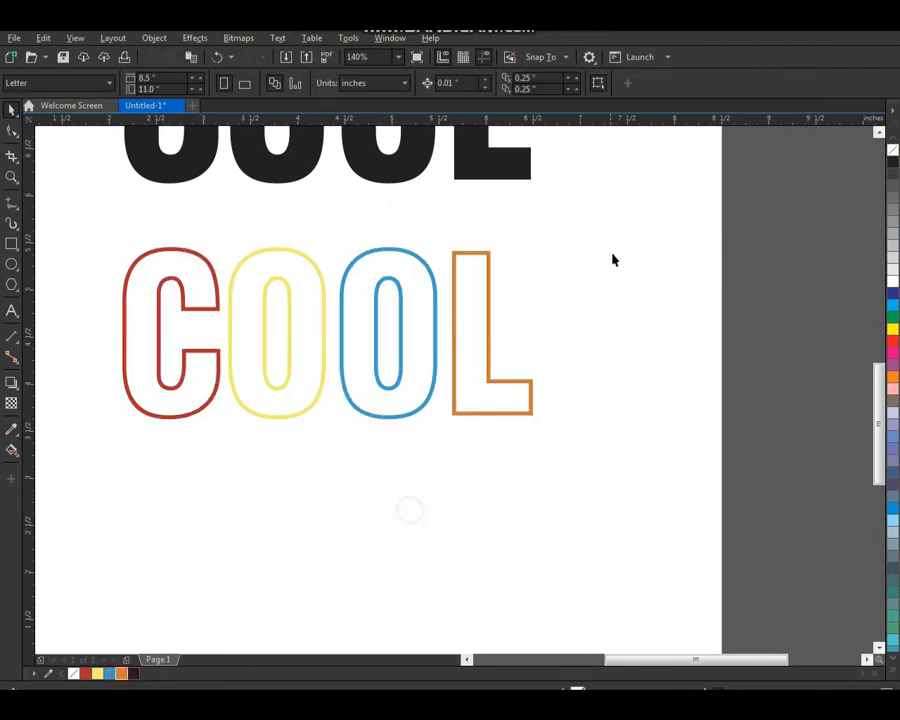
{"action": "left_click_drag", "start_coordinate": [605, 224], "coordinate": [96, 450]}
{"action": "left_click_drag", "start_coordinate": [333, 337], "coordinate": [351, 356]}
Draw a horizontal rectangle about 5.097 by 0.381 in across the middle of the outline lettering and center it horizontally on the letters
{"action": "left_click", "coordinate": [11, 244]}
{"action": "left_click_drag", "start_coordinate": [82, 333], "coordinate": [565, 370]}
{"action": "key", "text": "space"}
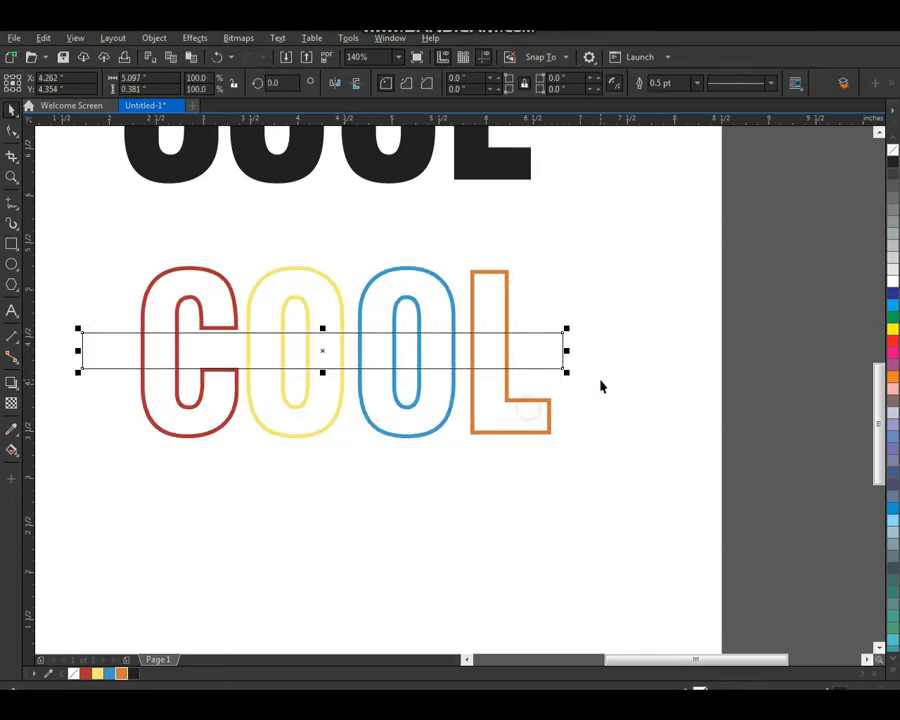
{"action": "left_click", "coordinate": [505, 271], "text": "shift"}
{"action": "key", "text": "c"}
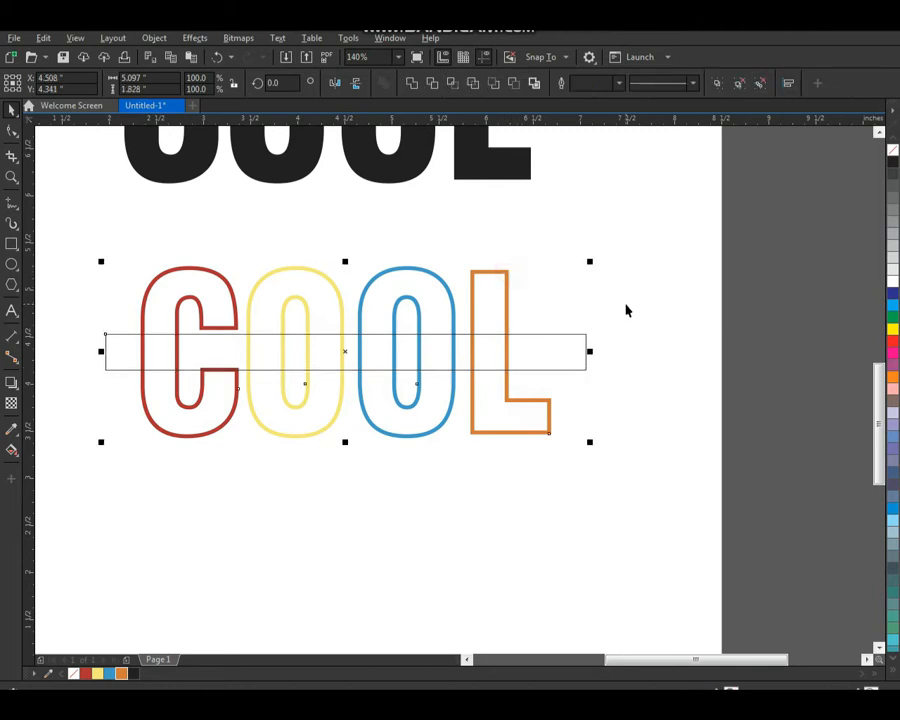
{"action": "key", "text": "Escape"}
Move the rectangle up into the gap of the C and stretch its height to about 0.4 in
{"action": "scroll", "coordinate": [242, 375], "scroll_direction": "up", "scroll_amount": 3}
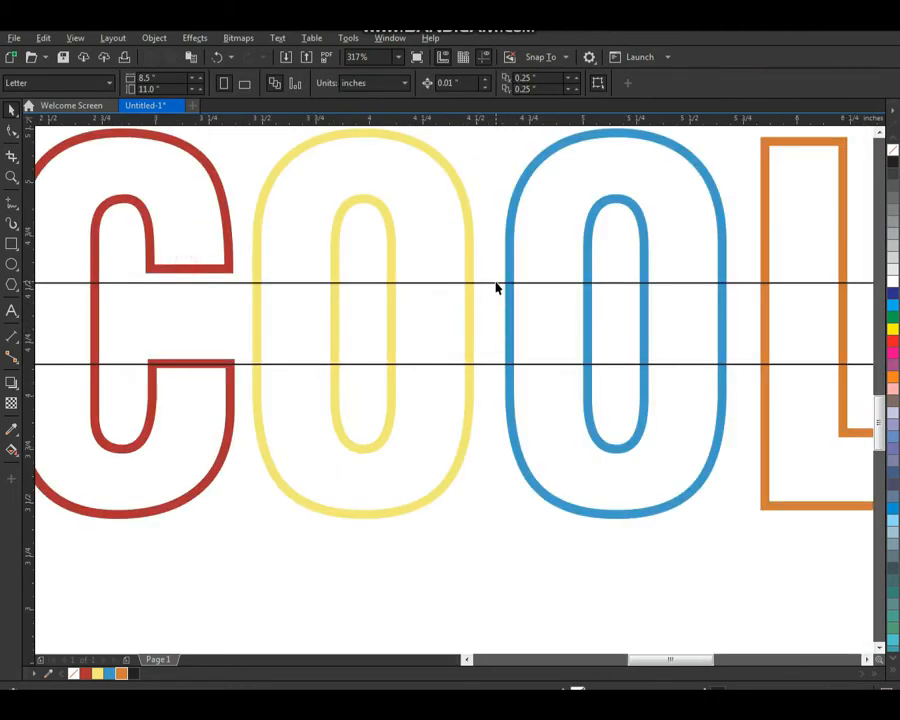
{"action": "left_click_drag", "start_coordinate": [495, 285], "coordinate": [498, 281]}
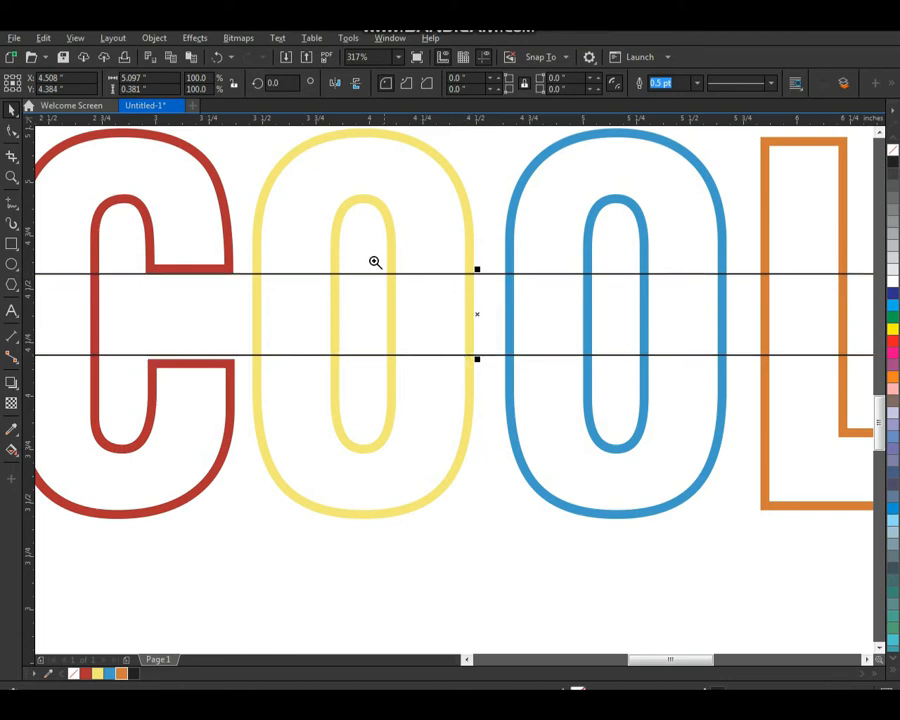
{"action": "left_click_drag", "start_coordinate": [355, 254], "coordinate": [570, 485]}
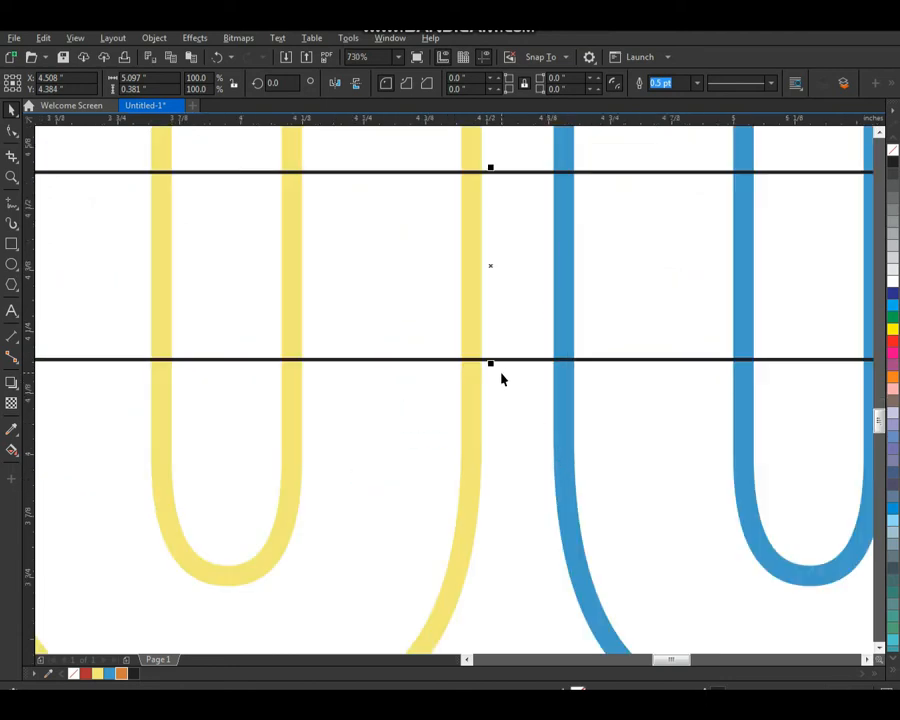
{"action": "scroll", "coordinate": [505, 372], "scroll_direction": "down", "scroll_amount": 2}
{"action": "left_click_drag", "start_coordinate": [493, 366], "coordinate": [494, 370]}
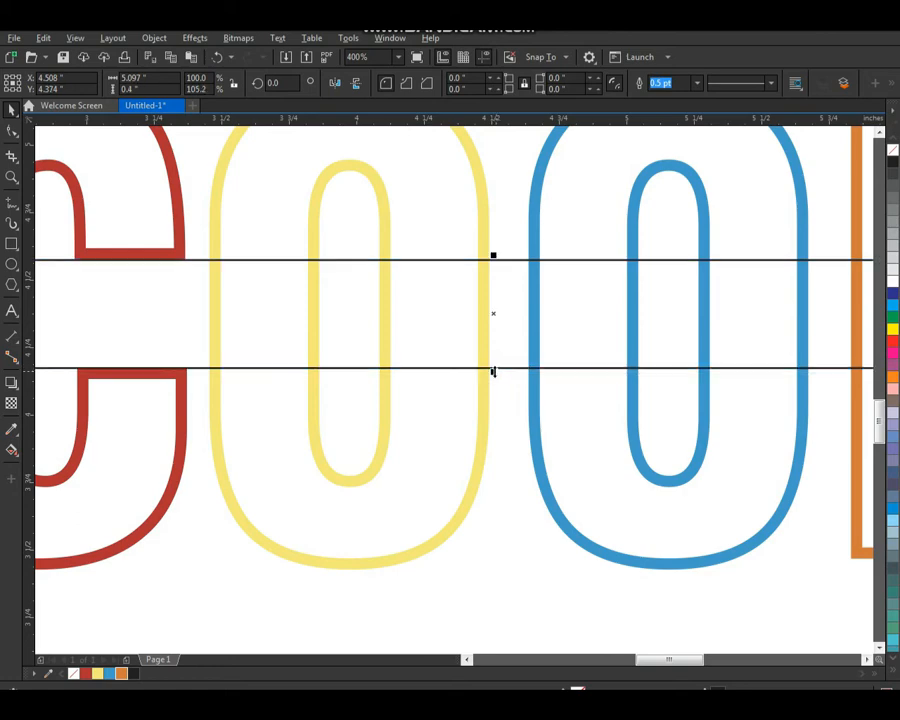
{"action": "scroll", "coordinate": [494, 370], "scroll_direction": "down", "scroll_amount": 2}
{"action": "scroll", "coordinate": [559, 445], "scroll_direction": "up", "scroll_amount": 2}
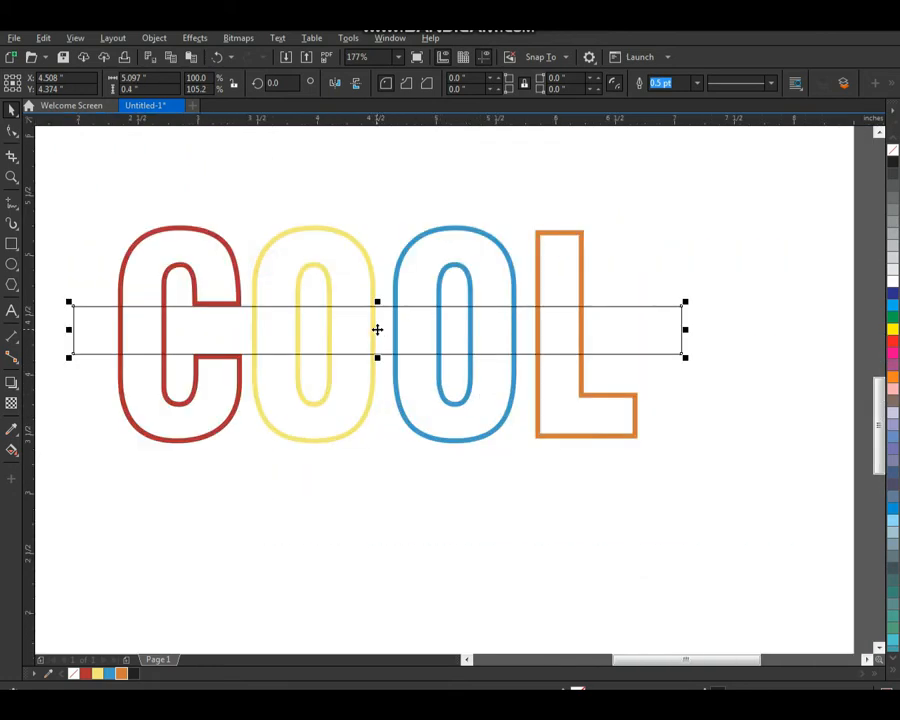
Copy the rectangle over the bottom edge and over the top edge of the outline letters, the upper copy at about Y 5.371 in
{"action": "left_click_drag", "start_coordinate": [377, 329], "coordinate": [411, 476]}
{"action": "key", "text": "z"}
{"action": "left_click_drag", "start_coordinate": [604, 502], "coordinate": [636, 524]}
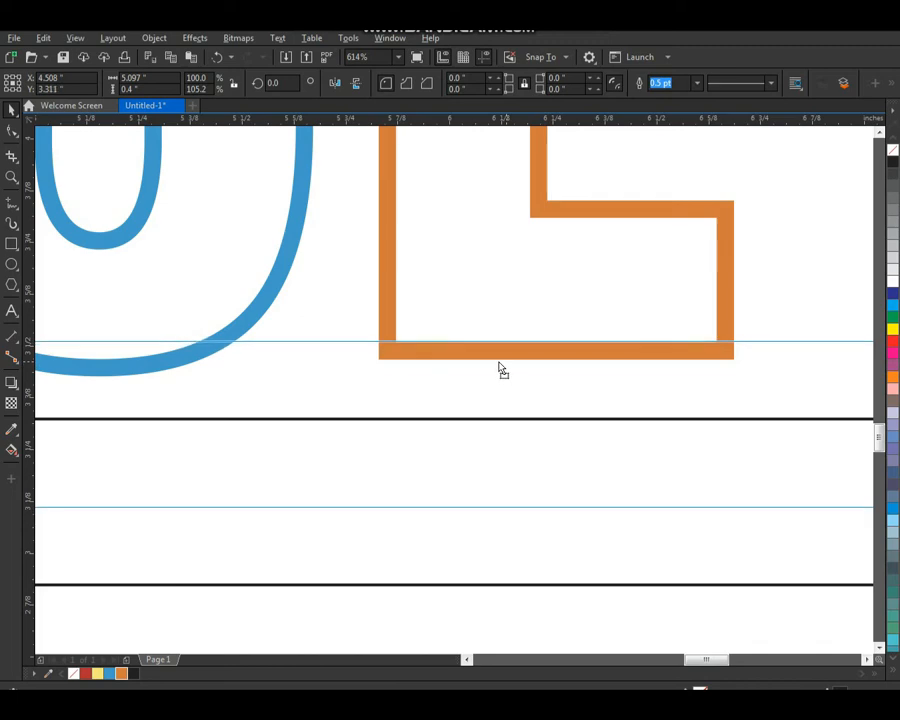
{"action": "key", "text": "Up"}
{"action": "key", "text": "Up"}
{"action": "scroll", "coordinate": [490, 374], "scroll_direction": "down", "scroll_amount": 2}
{"action": "left_click_drag", "start_coordinate": [434, 205], "coordinate": [483, 268]}
{"action": "scroll", "coordinate": [522, 328], "scroll_direction": "down", "scroll_amount": 3}
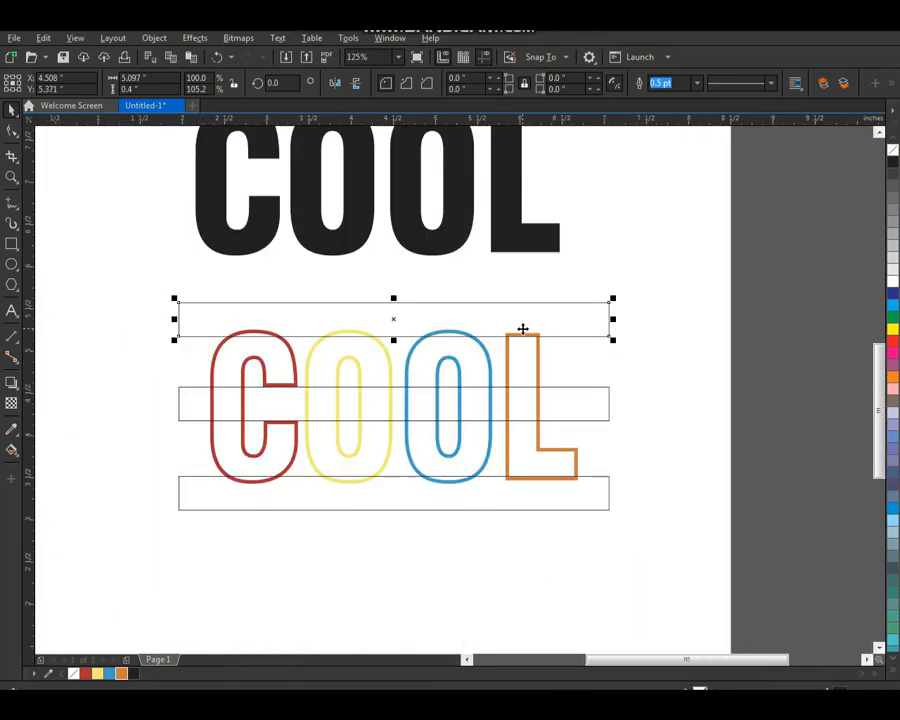
Combine the three rectangles across the outline lettering into a single curve
{"action": "key", "text": "z"}
{"action": "left_click_drag", "start_coordinate": [140, 274], "coordinate": [686, 544]}
{"action": "left_click", "coordinate": [702, 376], "text": "shift"}
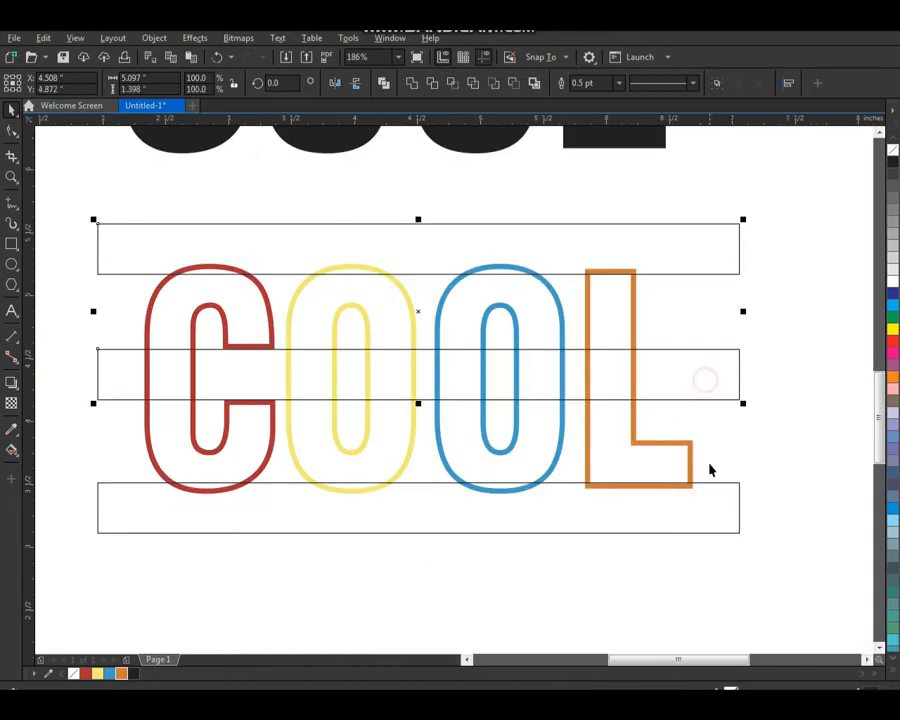
{"action": "left_click", "coordinate": [719, 500], "text": "shift"}
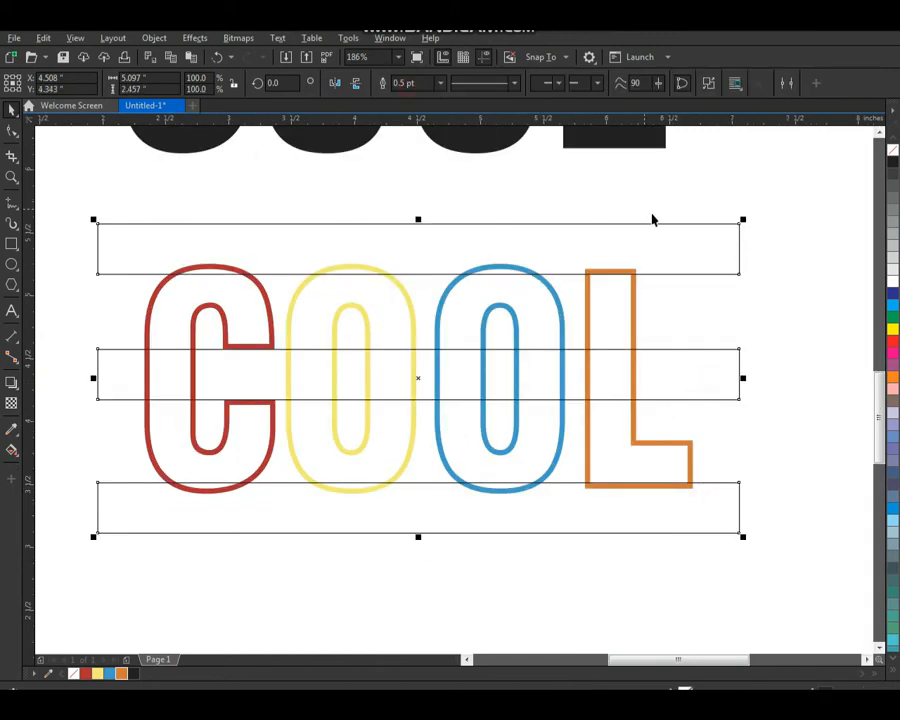
Trim the outline letter group with the combined rectangles and delete the rectangles
{"action": "left_click_drag", "start_coordinate": [702, 204], "coordinate": [130, 530]}
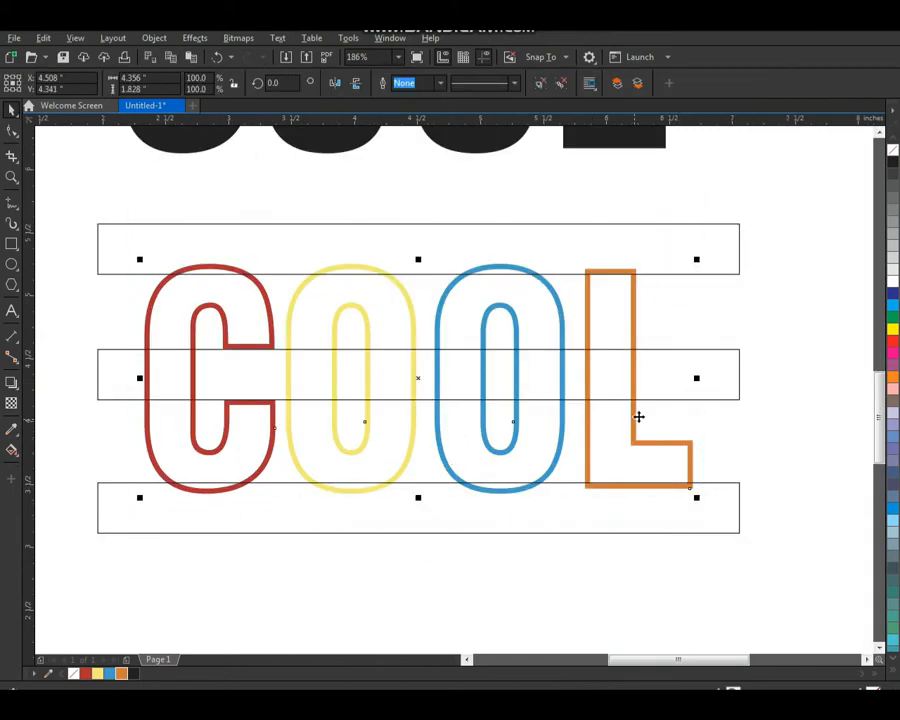
{"action": "left_click", "coordinate": [676, 372]}
{"action": "left_click", "coordinate": [634, 292], "text": "shift"}
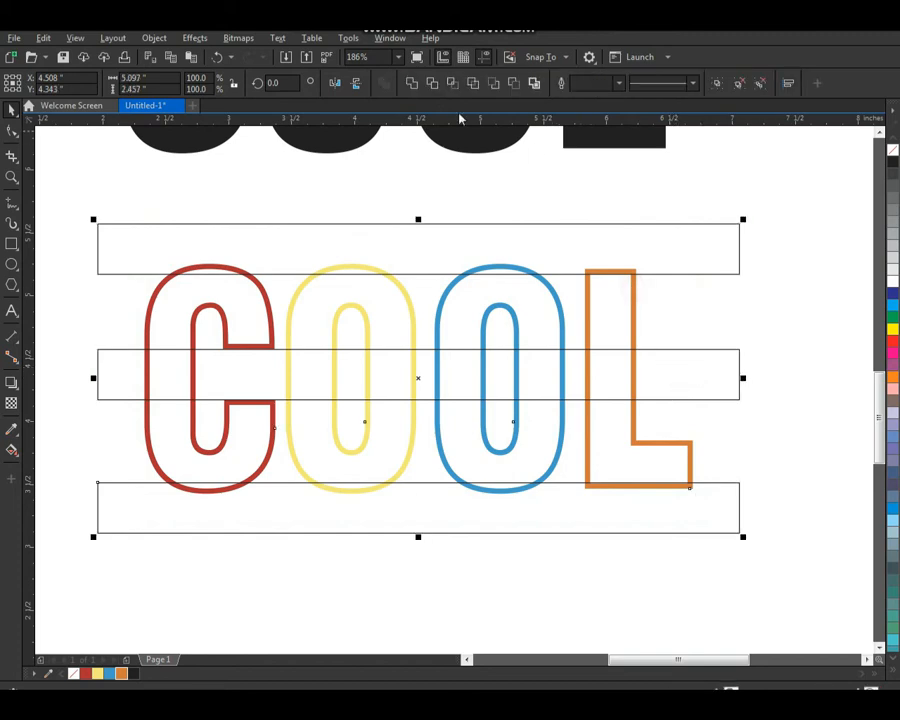
{"action": "left_click", "coordinate": [435, 86]}
{"action": "left_click", "coordinate": [773, 306]}
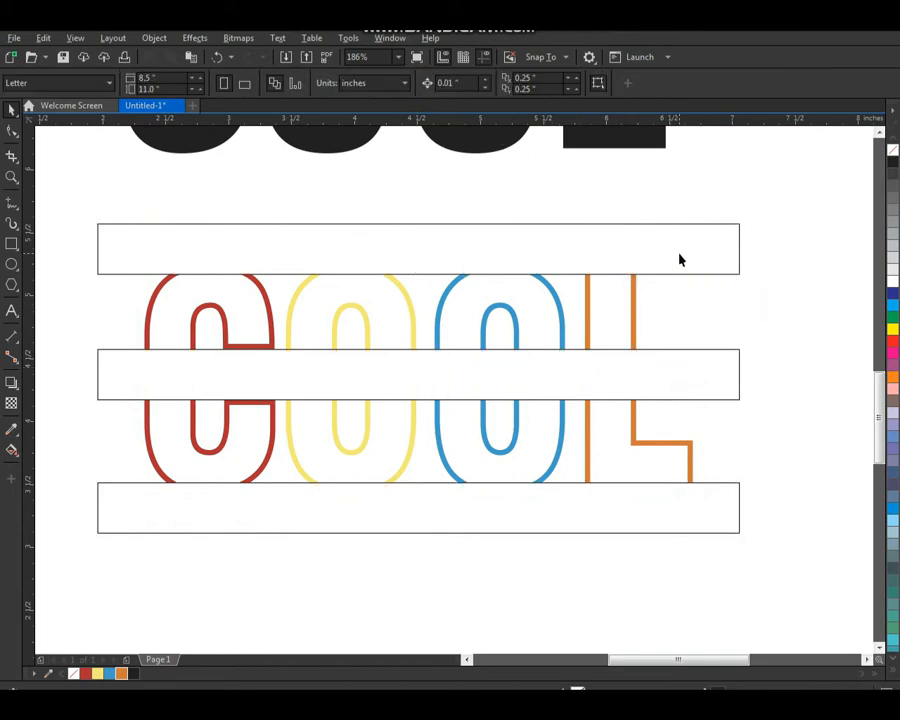
{"action": "left_click", "coordinate": [613, 351]}
{"action": "key", "text": "Delete"}
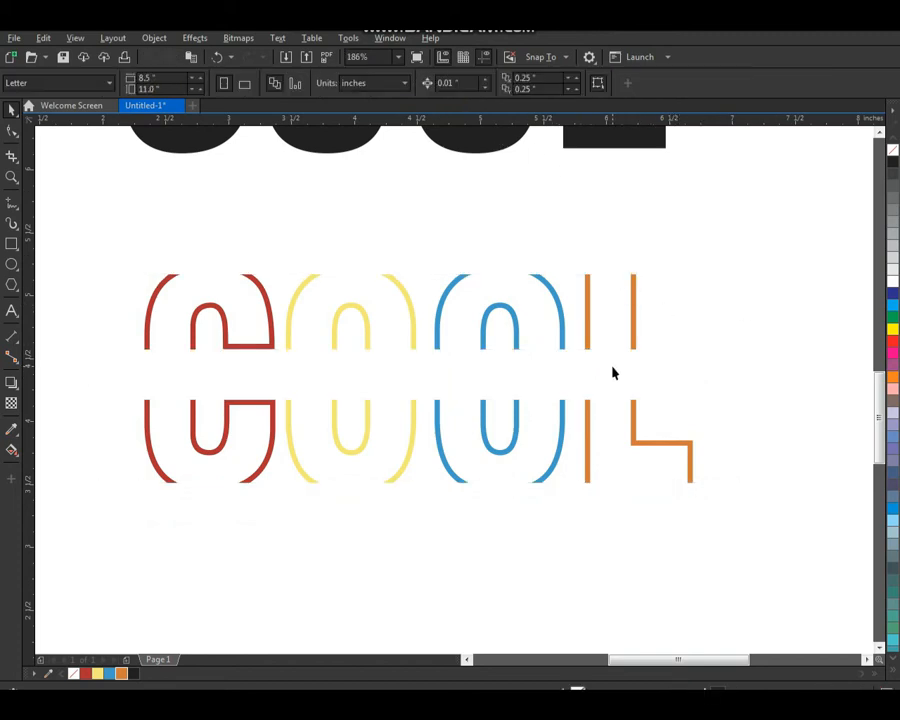
Draw a black-filled rectangle about 5.206 by 2.536 in around the trimmed letters and send it behind them
{"action": "left_click", "coordinate": [586, 432]}
{"action": "left_click", "coordinate": [12, 243]}
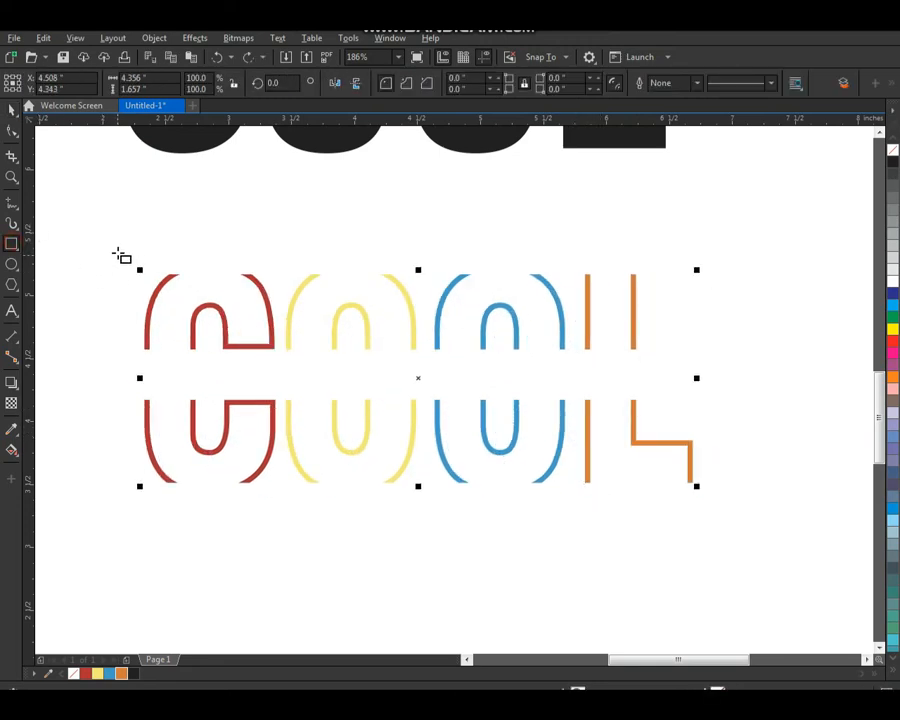
{"action": "left_click_drag", "start_coordinate": [89, 226], "coordinate": [746, 546]}
{"action": "left_click", "coordinate": [893, 164]}
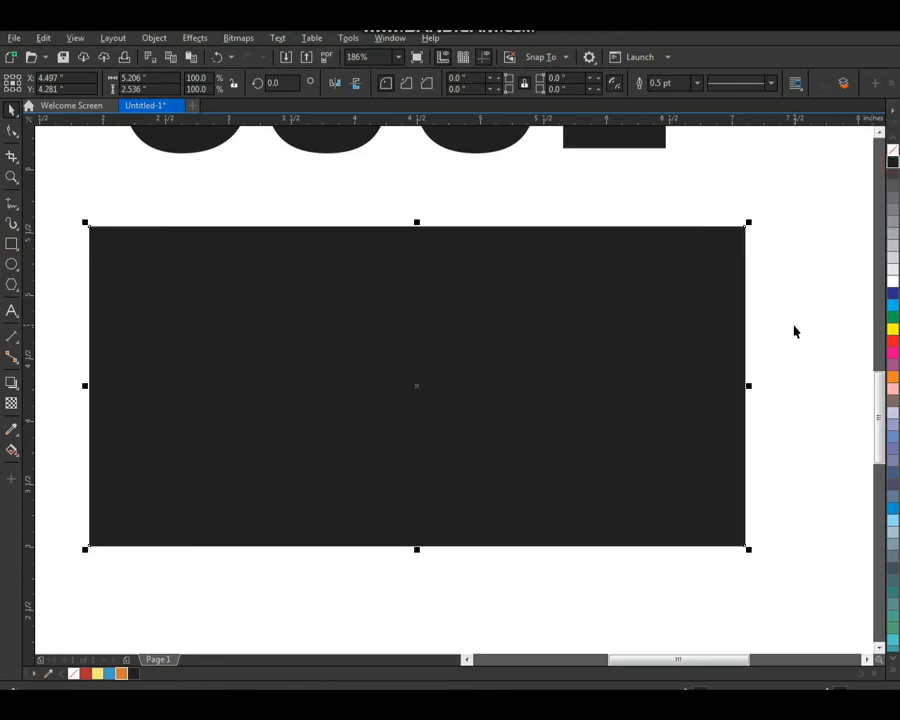
{"action": "key", "text": "shift+Page_Down"}
{"action": "left_click", "coordinate": [791, 328]}
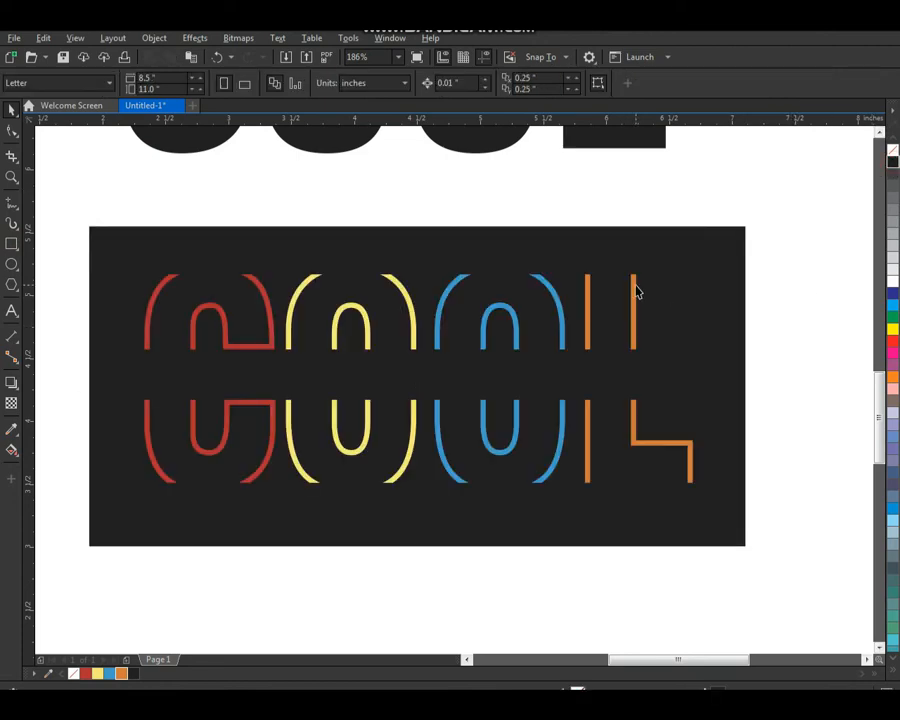
Center the colored letter group horizontally and vertically on the black rectangle
{"action": "left_click", "coordinate": [637, 291]}
{"action": "left_click", "coordinate": [710, 305], "text": "shift"}
{"action": "key", "text": "c"}
{"action": "key", "text": "e"}
{"action": "left_click", "coordinate": [800, 305]}
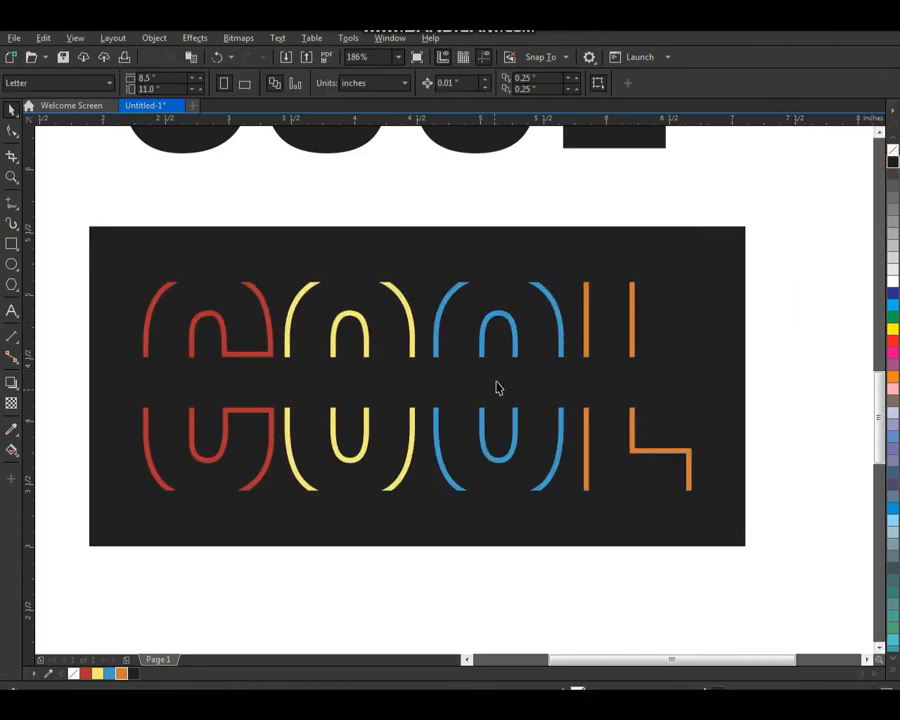
{"action": "key", "text": "F3"}
{"action": "key", "text": "F2"}
{"action": "left_click_drag", "start_coordinate": [195, 514], "coordinate": [717, 190]}
{"action": "left_click", "coordinate": [623, 233]}
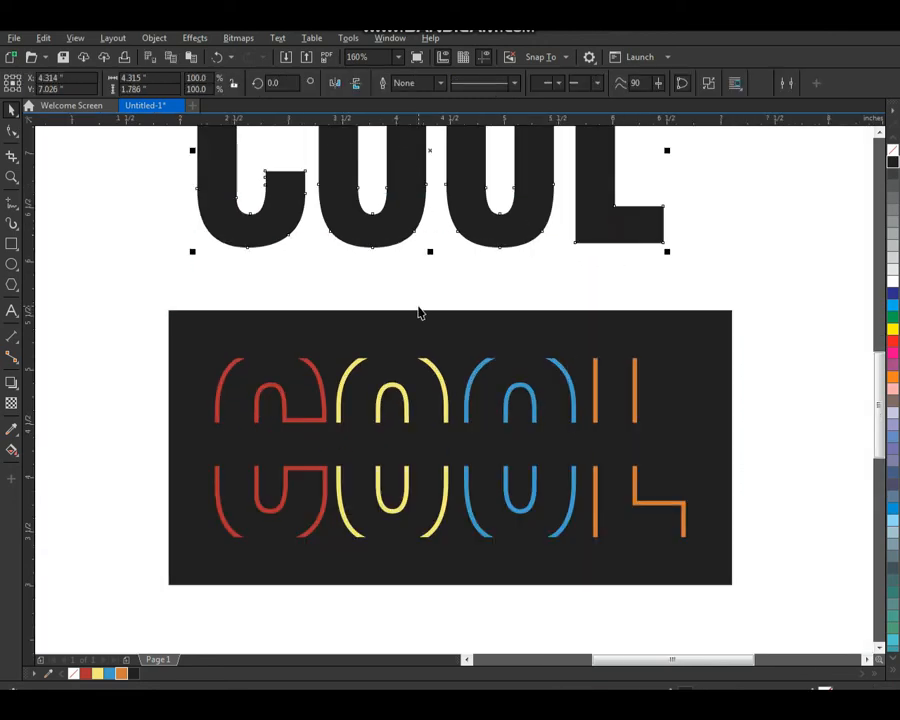
{"action": "key", "text": "F3"}
{"action": "key", "text": "F2"}
{"action": "left_click_drag", "start_coordinate": [255, 155], "coordinate": [675, 486]}
{"action": "left_click", "coordinate": [644, 258]}
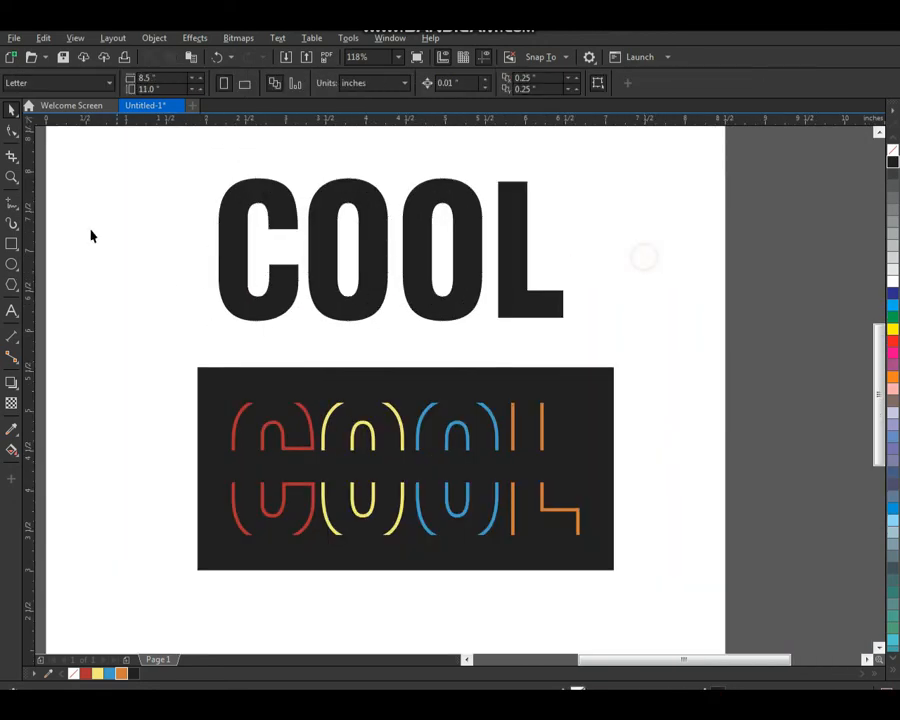
Draw a horizontal straight line about 4.857 in long above the solid COOL lettering with the Bézier tool
{"action": "left_click", "coordinate": [17, 210]}
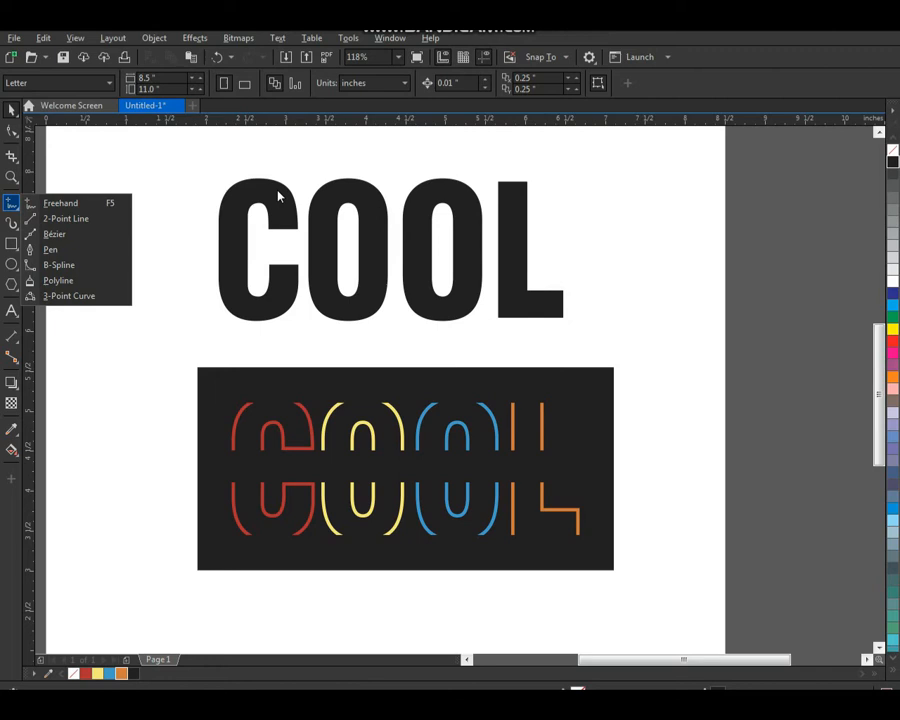
{"action": "left_click", "coordinate": [84, 234]}
{"action": "left_click_drag", "start_coordinate": [121, 306], "coordinate": [639, 151]}
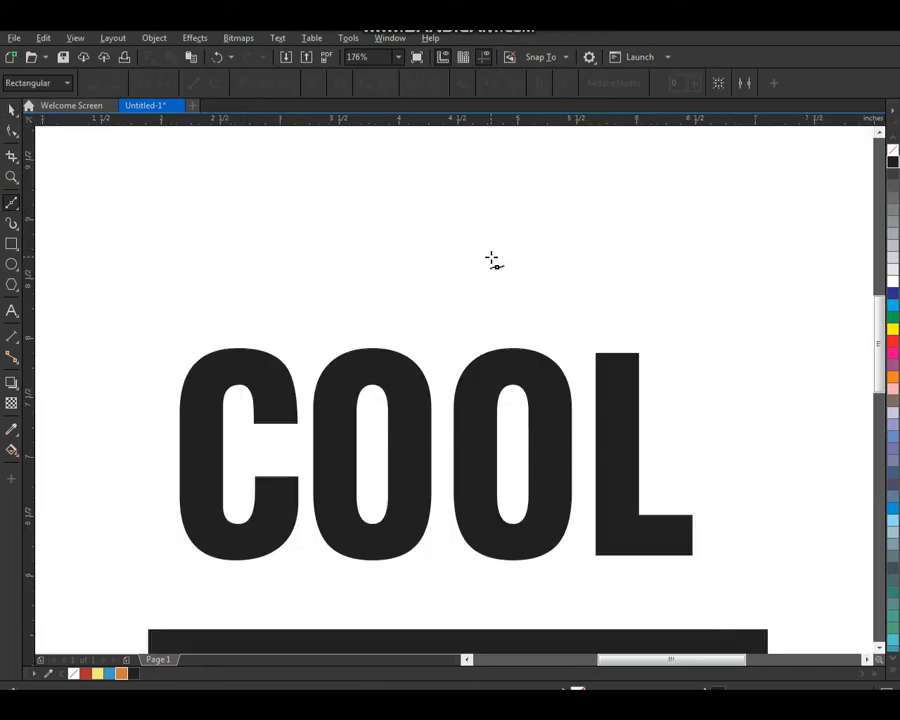
{"action": "left_click", "coordinate": [158, 191]}
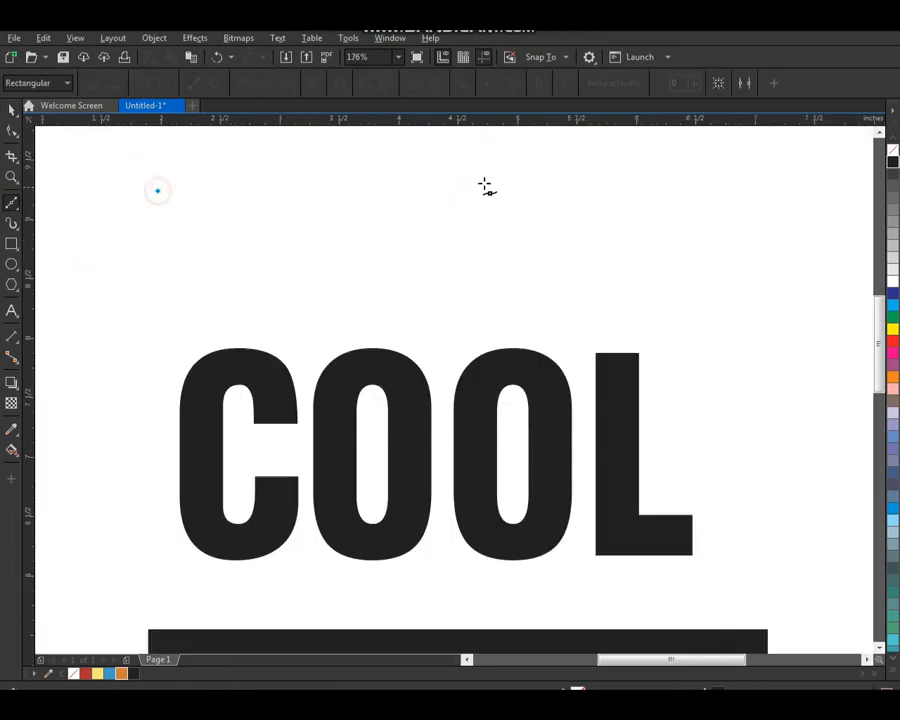
{"action": "left_click", "coordinate": [733, 190]}
{"action": "key", "text": "space"}
Duplicate the line just below itself, repeat the copy at the same spacing down to about Y 8.39 in, and group all the lines
{"action": "left_click_drag", "start_coordinate": [444, 192], "coordinate": [447, 204]}
{"action": "key", "text": "ctrl+r"}
{"action": "key", "text": "ctrl+r"}
{"action": "key", "text": "ctrl+r"}
{"action": "key", "text": "ctrl+r"}
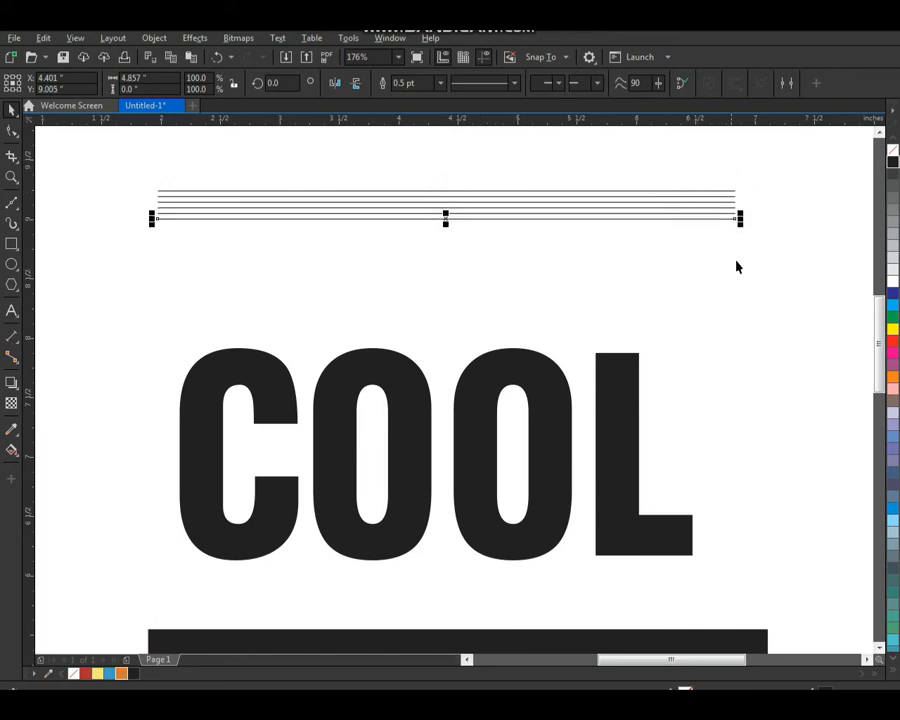
{"action": "key", "text": "ctrl+r"}
{"action": "key", "text": "ctrl+r"}
{"action": "key", "text": "ctrl+r"}
{"action": "key", "text": "ctrl+r"}
{"action": "key", "text": "ctrl+r"}
{"action": "key", "text": "ctrl+r"}
{"action": "key", "text": "ctrl+r"}
{"action": "key", "text": "ctrl+r"}
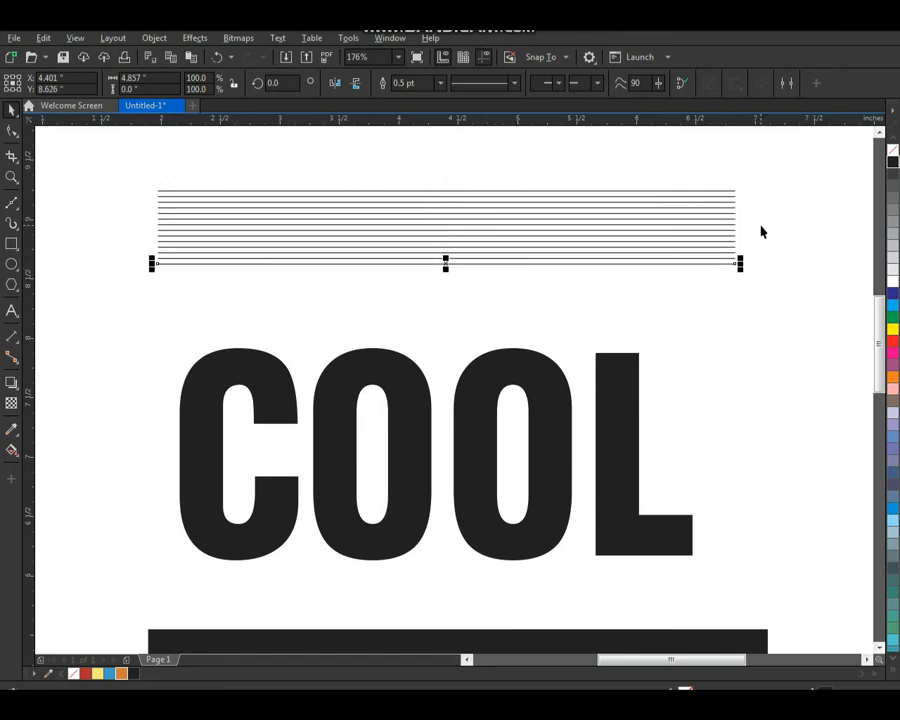
{"action": "key", "text": "ctrl+r"}
{"action": "key", "text": "ctrl+r"}
{"action": "key", "text": "ctrl+r"}
{"action": "key", "text": "ctrl+r"}
{"action": "key", "text": "ctrl+r"}
{"action": "left_click_drag", "start_coordinate": [793, 173], "coordinate": [384, 311]}
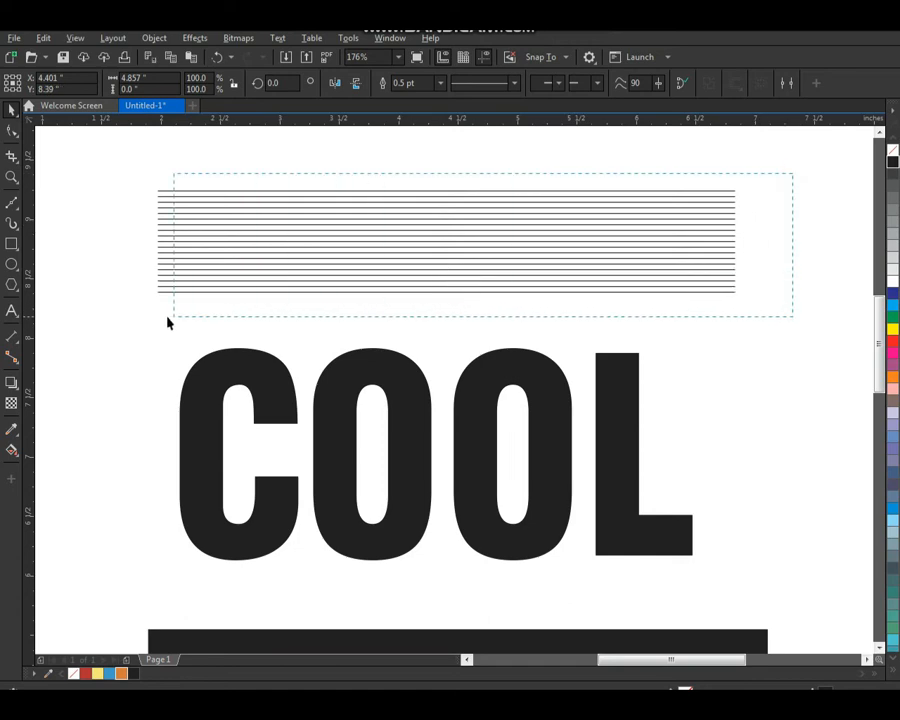
{"action": "left_click_drag", "start_coordinate": [168, 322], "coordinate": [166, 322]}
Remove the fill from the solid COOL lettering and give it a thin black outline
{"action": "left_click", "coordinate": [263, 376]}
{"action": "scroll", "coordinate": [283, 374], "scroll_direction": "down", "scroll_amount": 3}
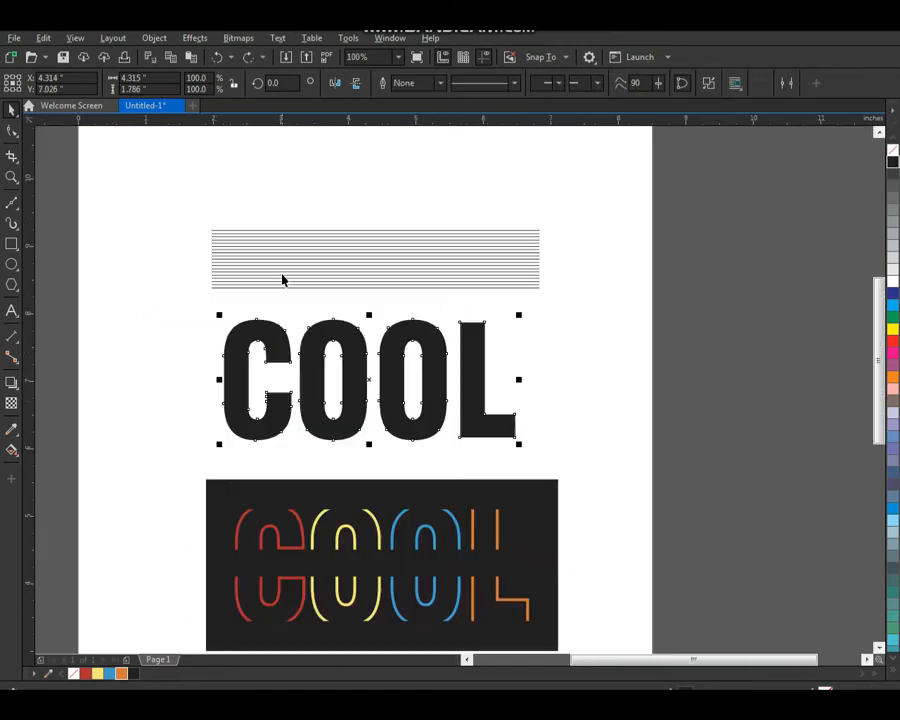
{"action": "scroll", "coordinate": [422, 382], "scroll_direction": "up", "scroll_amount": 2}
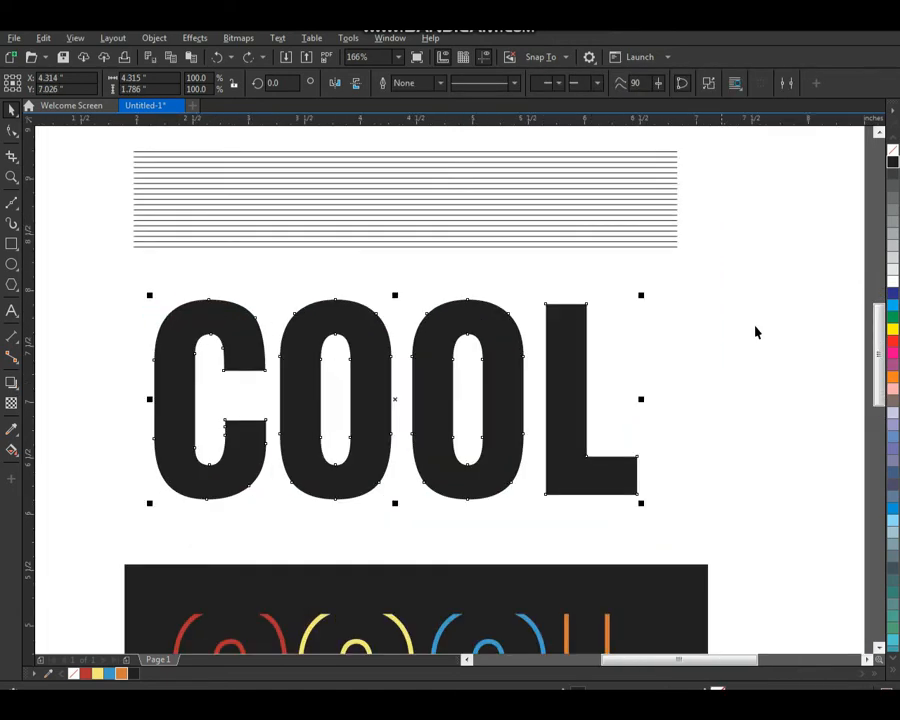
{"action": "left_click", "coordinate": [893, 151]}
{"action": "left_click", "coordinate": [690, 282]}
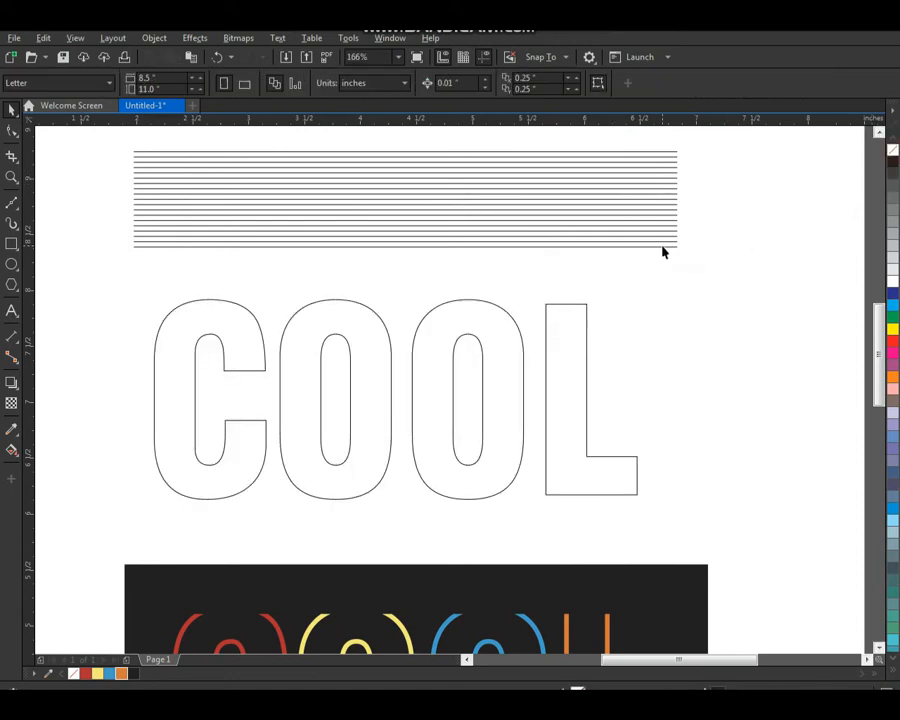
Rotate the group of horizontal lines 15 degrees counterclockwise
{"action": "left_click", "coordinate": [663, 248]}
{"action": "left_click", "coordinate": [684, 251]}
{"action": "left_click", "coordinate": [670, 247]}
{"action": "left_click", "coordinate": [679, 249]}
{"action": "left_click_drag", "start_coordinate": [680, 249], "coordinate": [683, 195]}
Center the slanted line group horizontally and vertically on the unfilled COOL lettering, at X 4.314, Y 7.026 in
{"action": "left_click", "coordinate": [580, 306], "text": "shift"}
{"action": "key", "text": "c"}
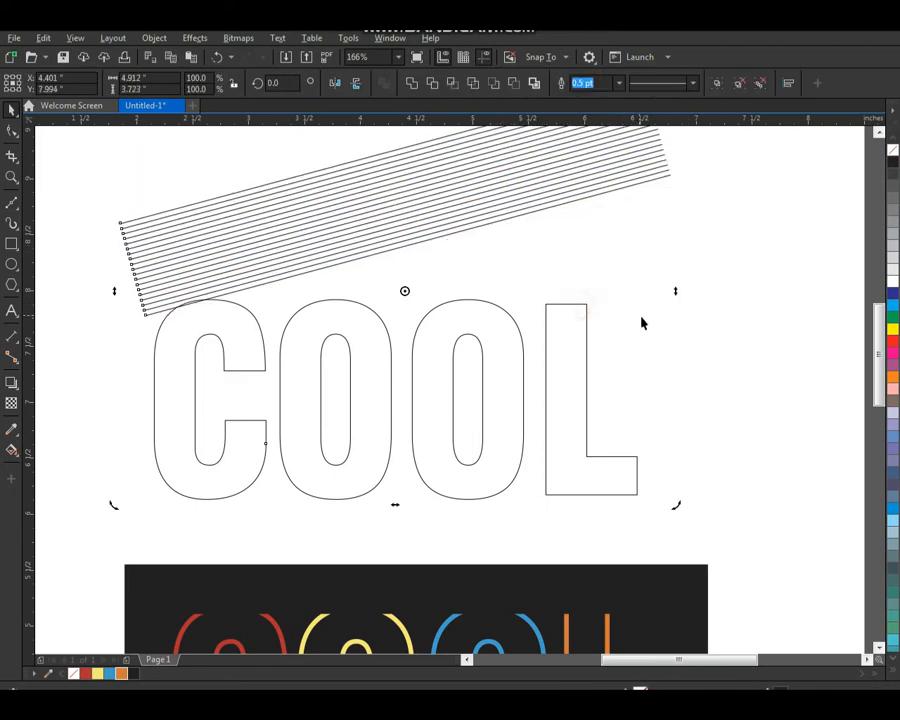
{"action": "key", "text": "e"}
{"action": "left_click", "coordinate": [741, 347]}
{"action": "left_click", "coordinate": [635, 328]}
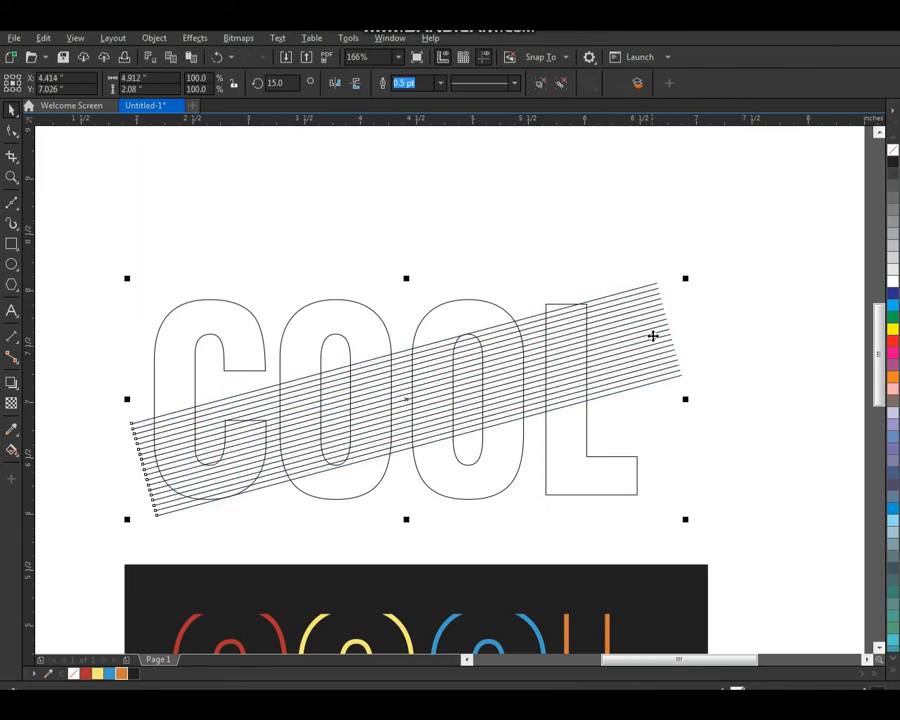
{"action": "scroll", "coordinate": [558, 364], "scroll_direction": "down", "scroll_amount": 3}
{"action": "left_click_drag", "start_coordinate": [413, 310], "coordinate": [614, 558]}
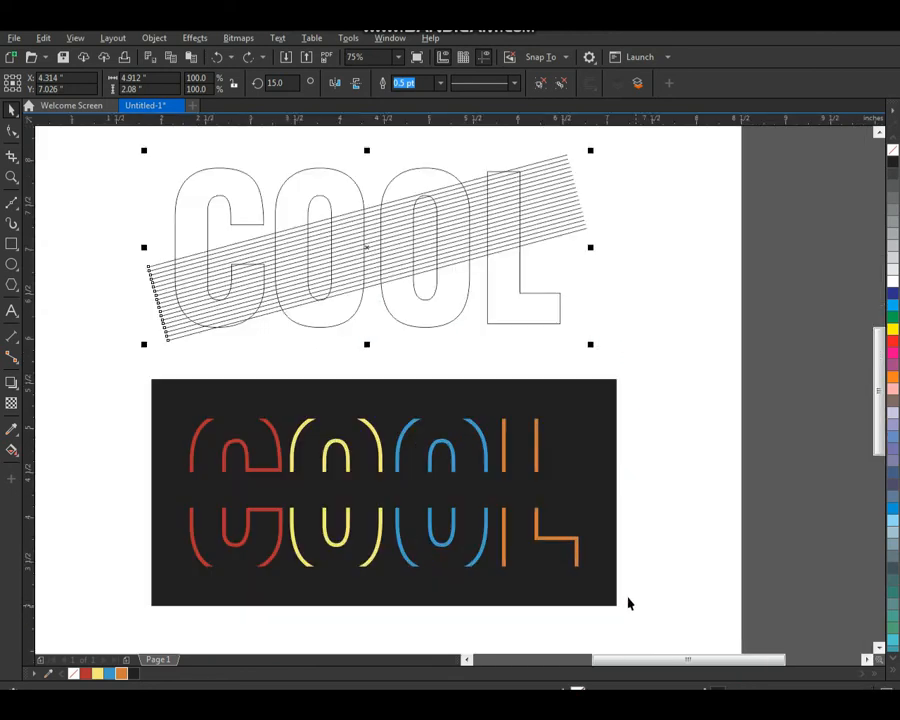
Try to trim the slanted lines with the unfilled COOL lettering
{"action": "left_click", "coordinate": [509, 198]}
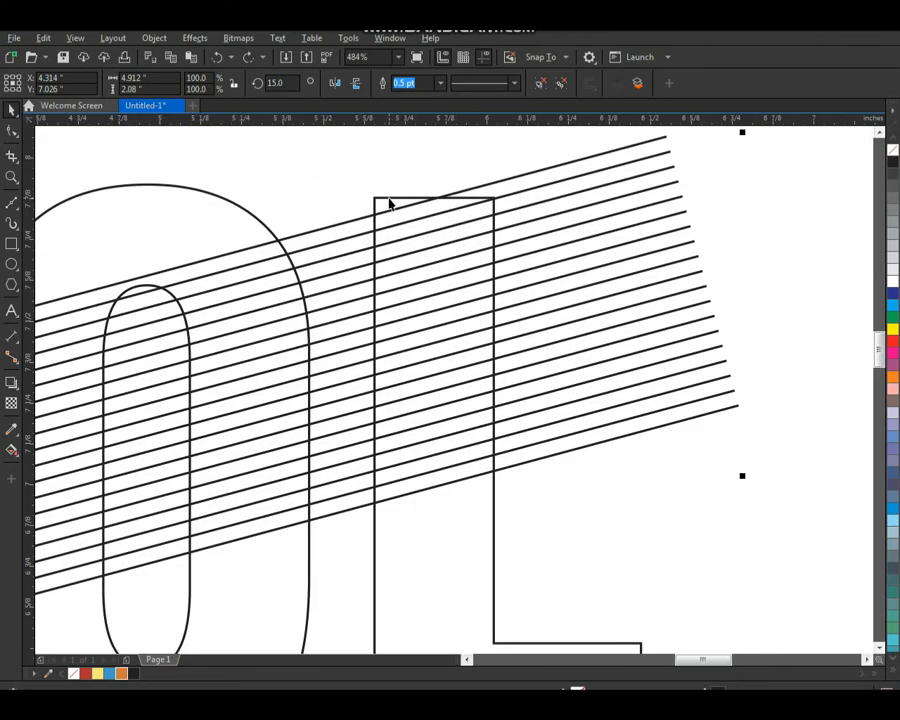
{"action": "left_click", "coordinate": [378, 197]}
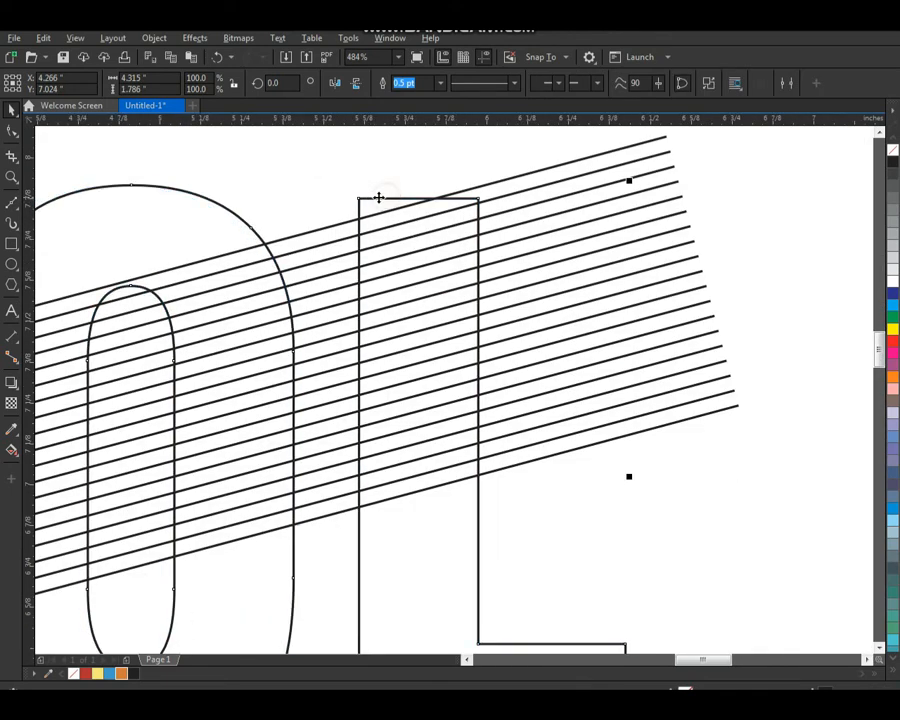
{"action": "left_click", "coordinate": [490, 186]}
{"action": "left_click", "coordinate": [436, 86]}
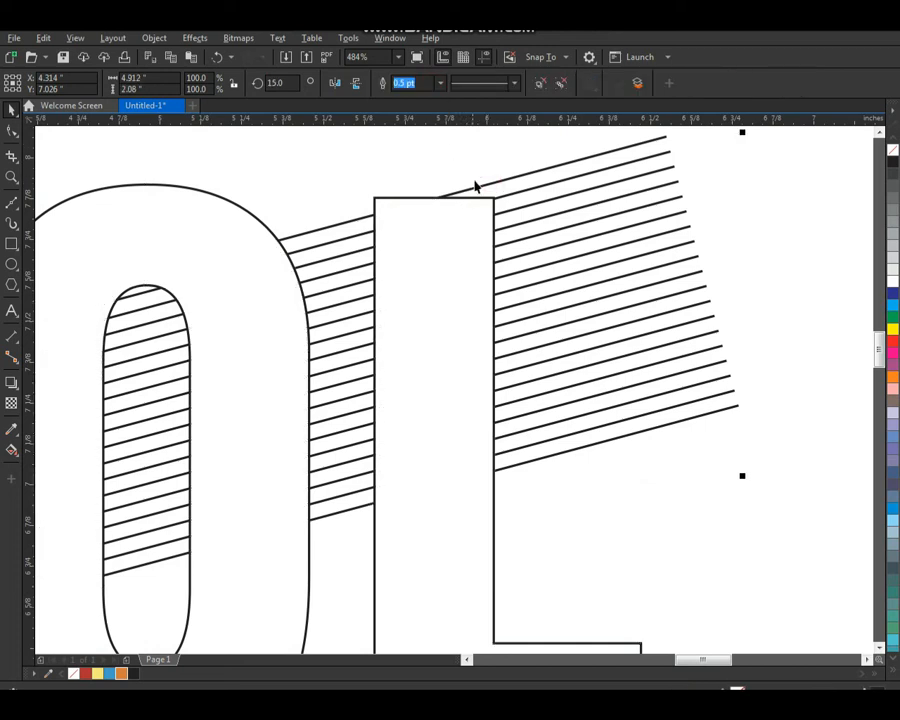
{"action": "key", "text": "ctrl+z"}
Intersect the unfilled COOL lettering with the slanted line group to produce line pieces inside the letter shapes
{"action": "left_click", "coordinate": [408, 201]}
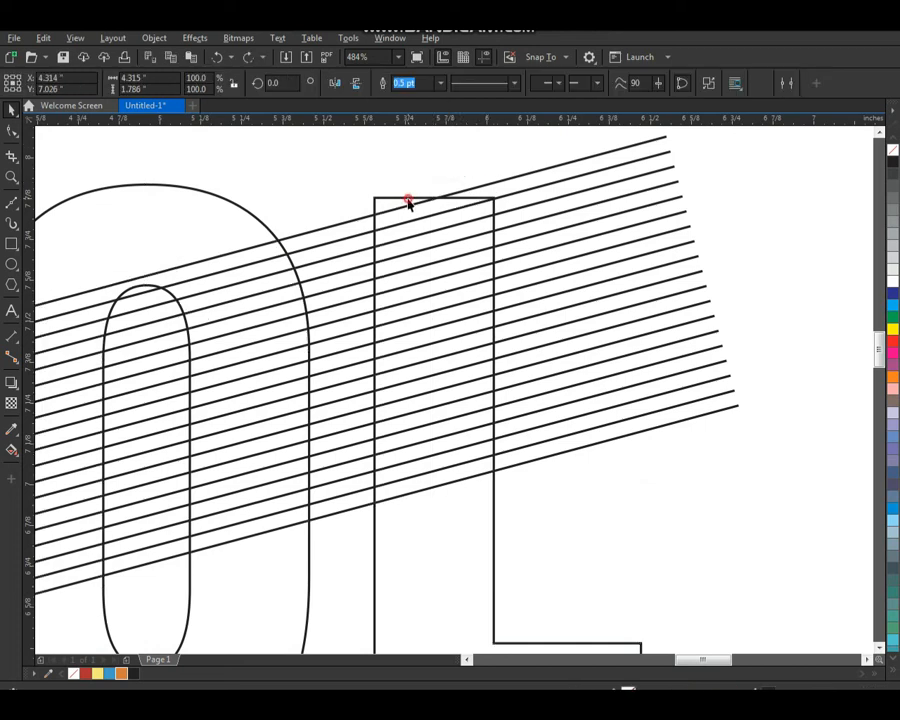
{"action": "left_click", "coordinate": [508, 185]}
{"action": "scroll", "coordinate": [578, 257], "scroll_direction": "down", "scroll_amount": 3}
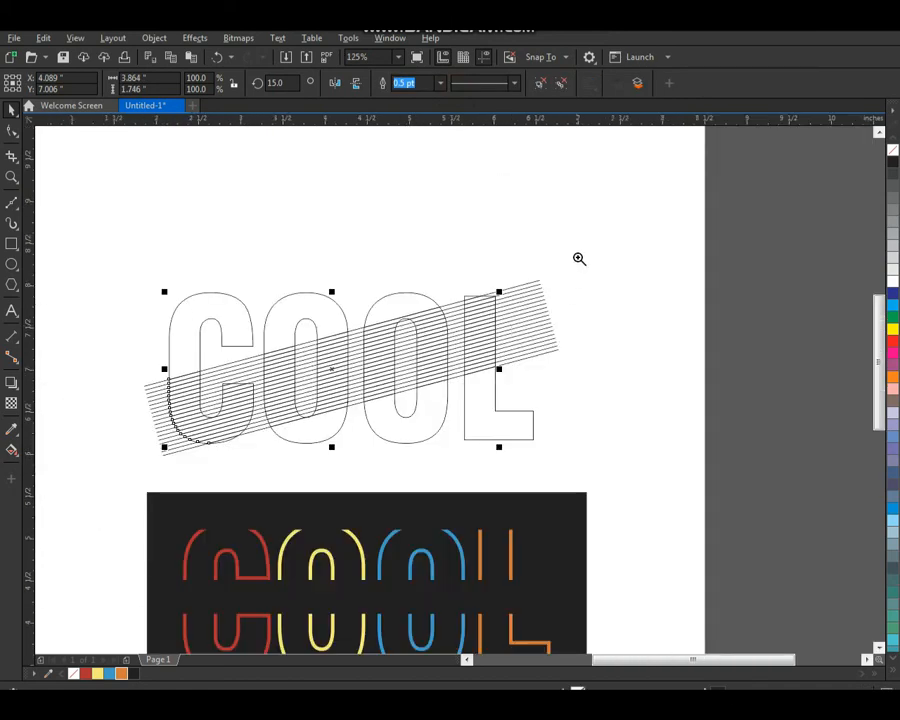
{"action": "scroll", "coordinate": [362, 404], "scroll_direction": "up", "scroll_amount": 2}
{"action": "scroll", "coordinate": [358, 357], "scroll_direction": "down", "scroll_amount": 2}
Move the intersected line pieces straight up to about Y 8.912 in and delete the original lettering outline and slanted lines
{"action": "left_click_drag", "start_coordinate": [345, 349], "coordinate": [345, 227]}
{"action": "left_click", "coordinate": [571, 237]}
{"action": "left_click_drag", "start_coordinate": [420, 343], "coordinate": [193, 420]}
{"action": "key", "text": "Delete"}
{"action": "left_click", "coordinate": [348, 255]}
Color the line pieces white and fit them over the multicolored COOL letters on the black rectangle, at X 4.27, Y 4.241 in
{"action": "scroll", "coordinate": [348, 255], "scroll_direction": "down", "scroll_amount": 3}
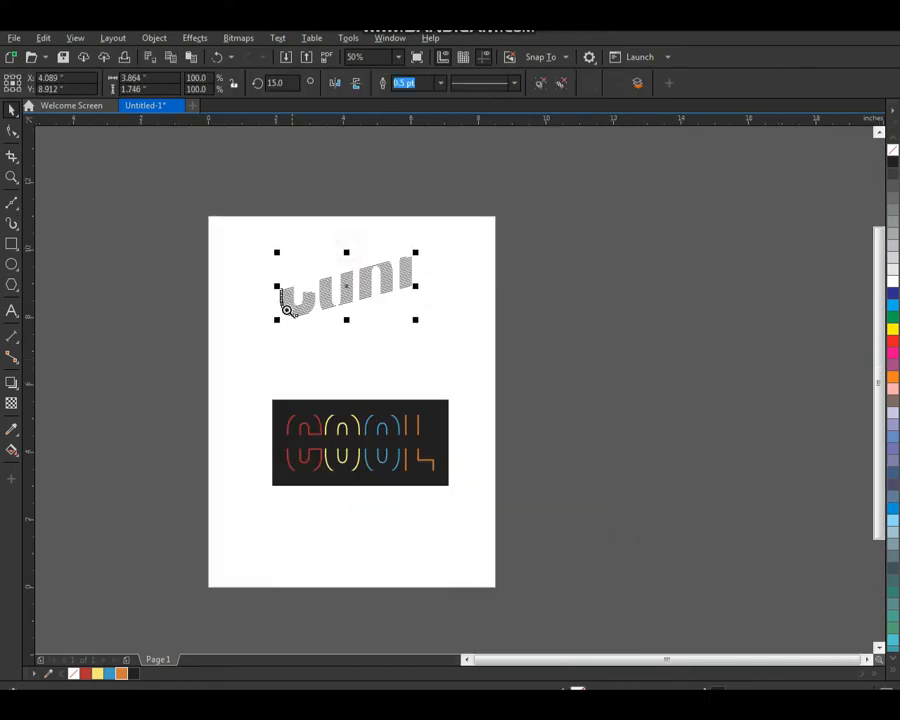
{"action": "left_click_drag", "start_coordinate": [233, 243], "coordinate": [502, 550]}
{"action": "left_click_drag", "start_coordinate": [386, 227], "coordinate": [381, 476]}
{"action": "key", "text": "z"}
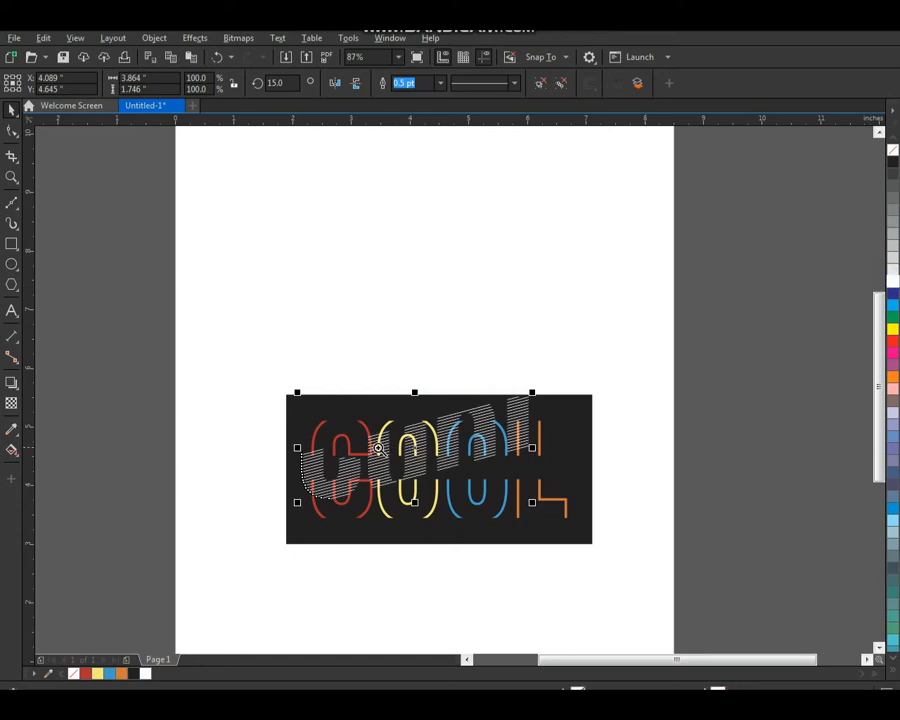
{"action": "left_click_drag", "start_coordinate": [295, 444], "coordinate": [388, 530]}
{"action": "left_click_drag", "start_coordinate": [515, 387], "coordinate": [575, 527]}
{"action": "scroll", "coordinate": [401, 301], "scroll_direction": "down", "scroll_amount": 3}
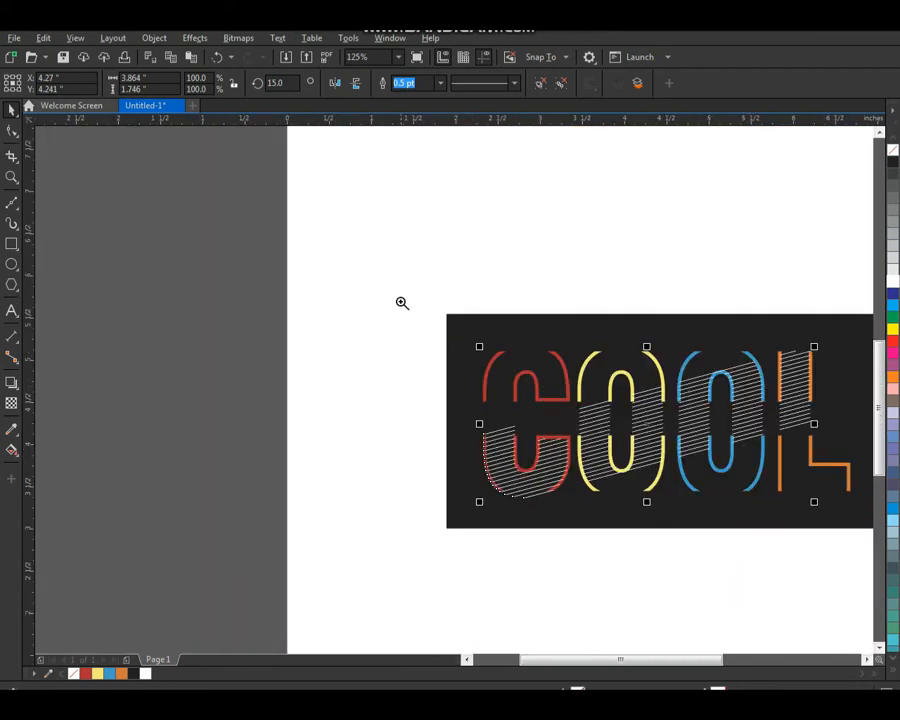
Arrange the white line pieces behind the colored letter outlines and in front of the black rectangle
{"action": "left_click_drag", "start_coordinate": [385, 297], "coordinate": [842, 508]}
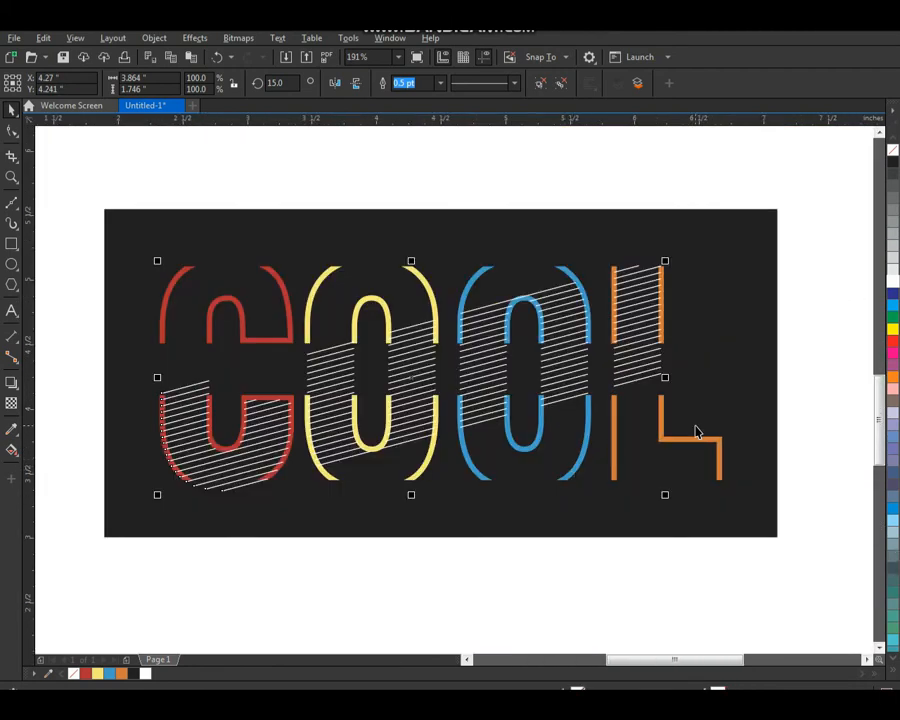
{"action": "left_click", "coordinate": [725, 380]}
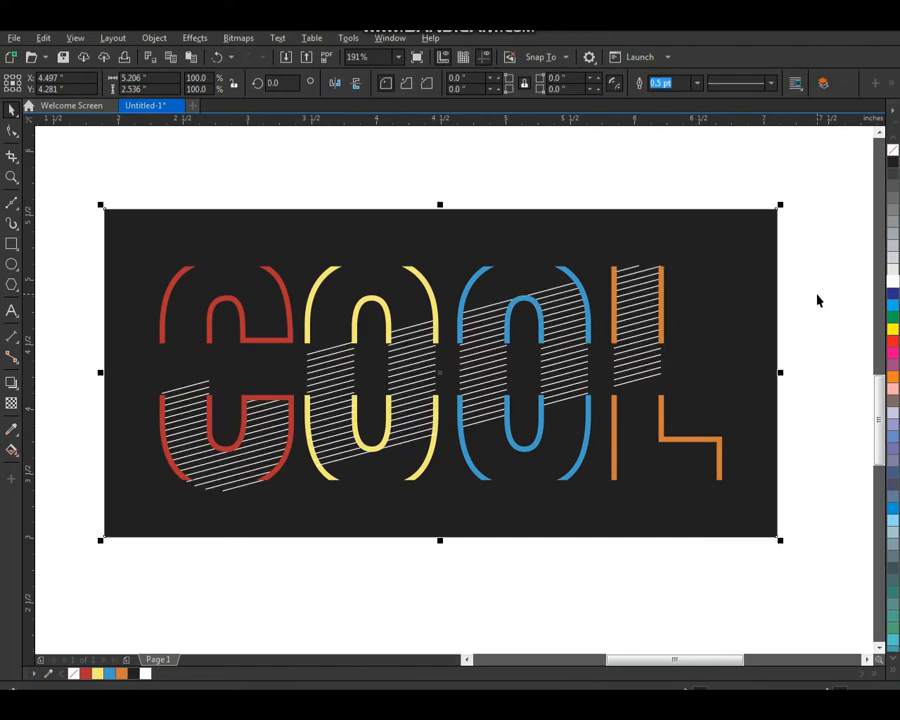
{"action": "left_click", "coordinate": [817, 295]}
Add the artistic text "just be" in Arial 24 pt just below the black rectangle
{"action": "scroll", "coordinate": [542, 346], "scroll_direction": "down", "scroll_amount": 1}
{"action": "key", "text": "F2"}
{"action": "left_click_drag", "start_coordinate": [237, 250], "coordinate": [740, 510]}
{"action": "left_click", "coordinate": [450, 526]}
{"action": "key", "text": "F8"}
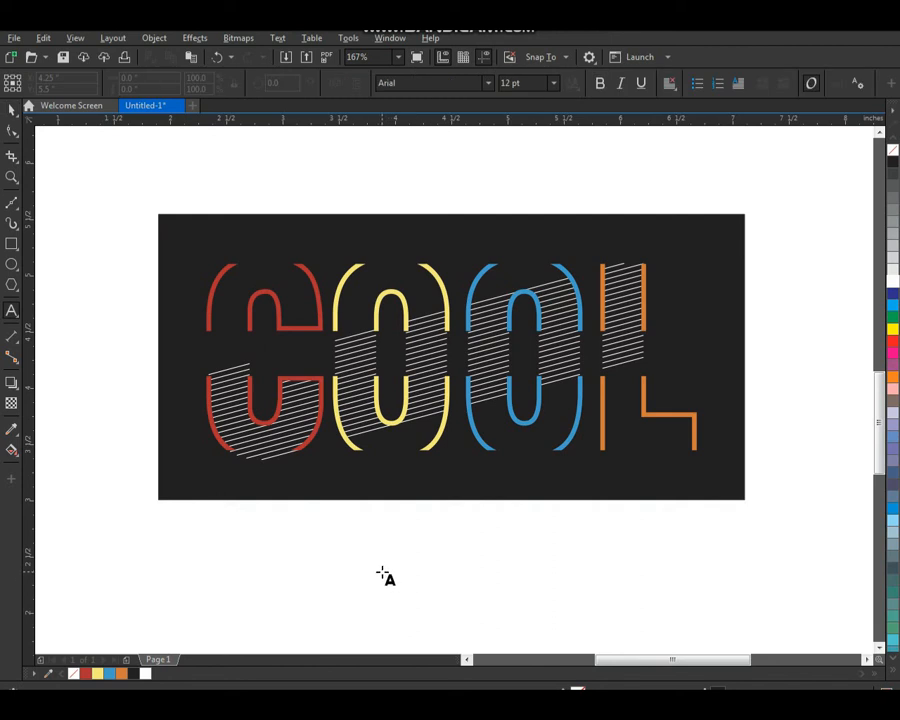
{"action": "left_click", "coordinate": [381, 571]}
{"action": "type", "text": "just be"}
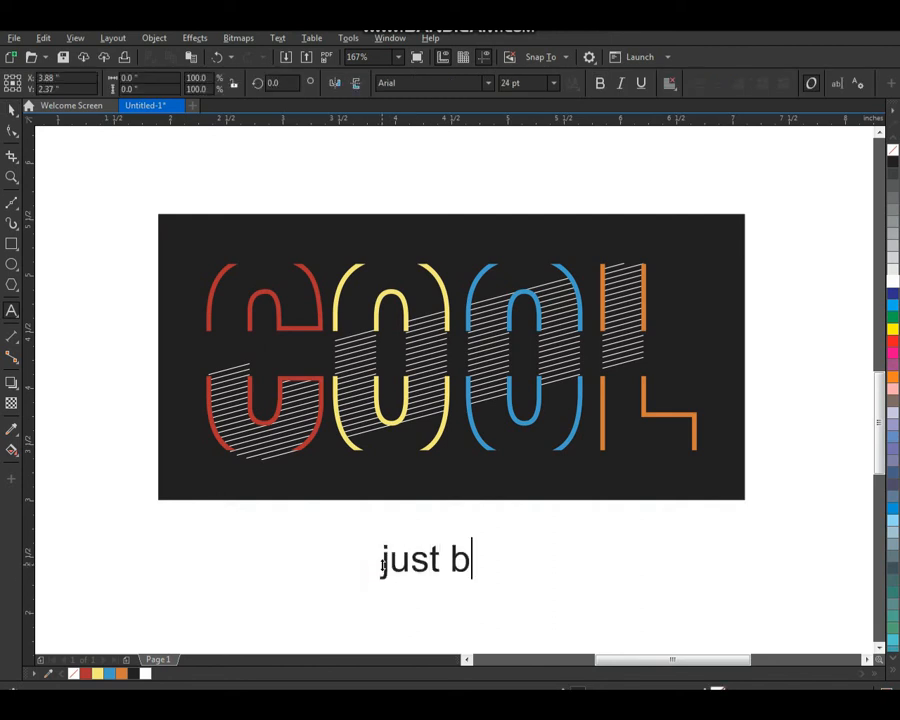
{"action": "key", "text": "ctrl+space"}
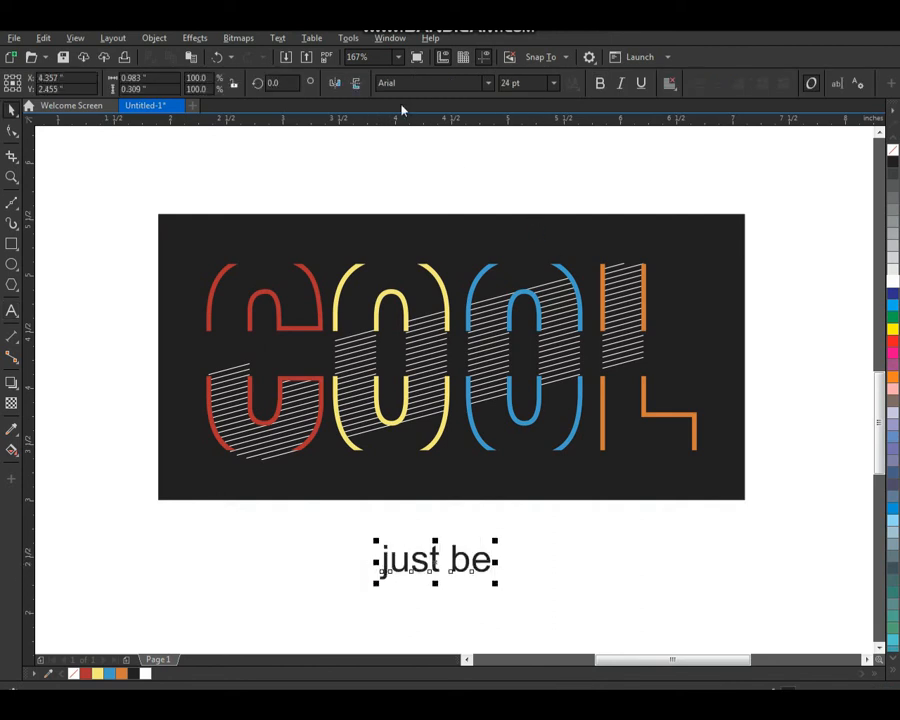
Change the new text below the rectangle to Title Case
{"action": "left_click", "coordinate": [279, 39]}
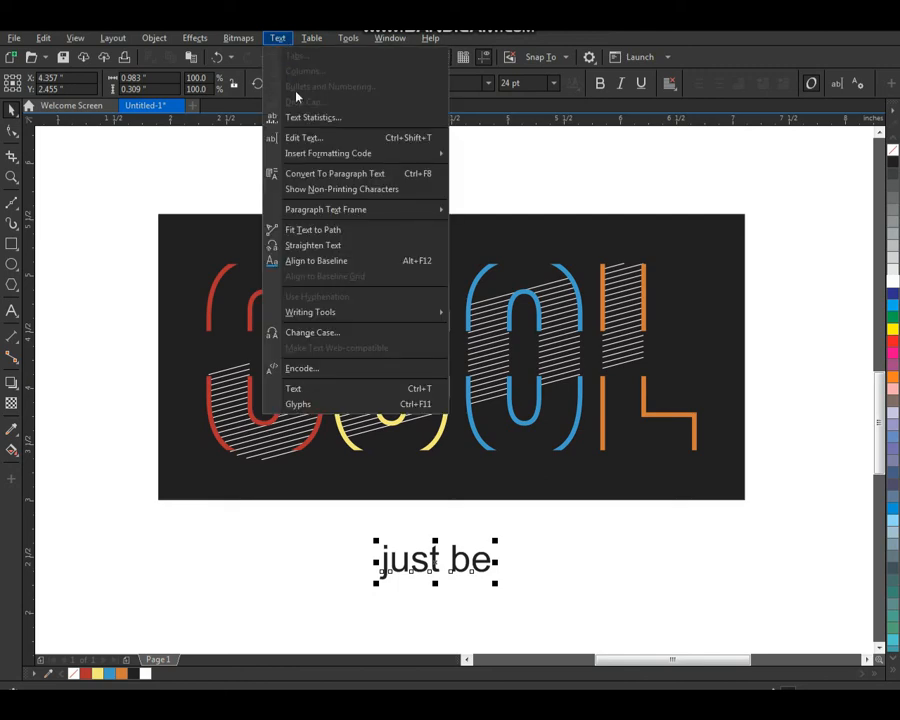
{"action": "left_click", "coordinate": [372, 332]}
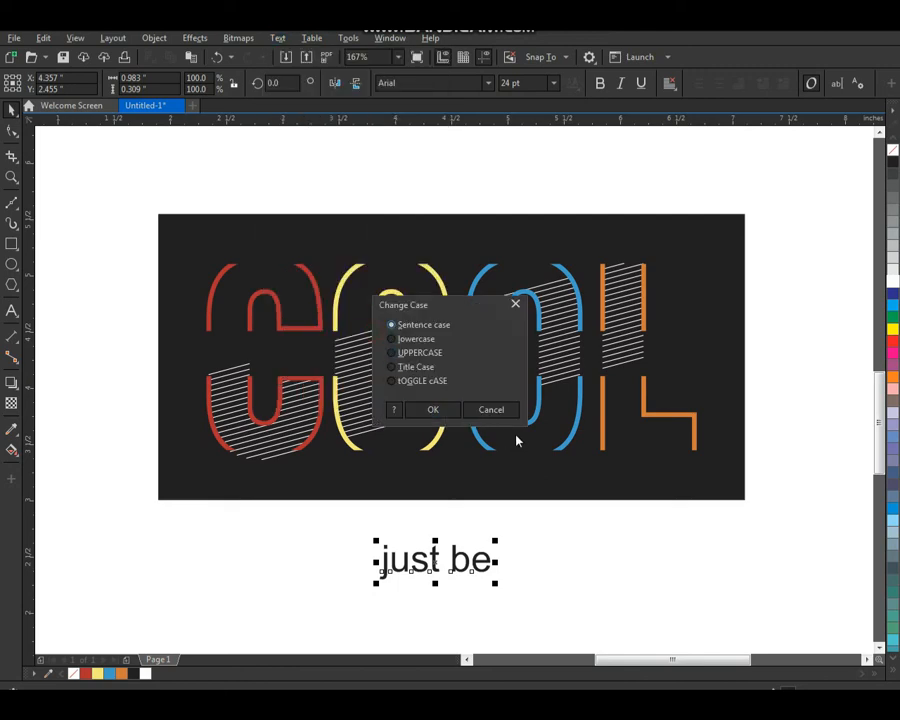
{"action": "left_click", "coordinate": [420, 368]}
{"action": "left_click", "coordinate": [433, 411]}
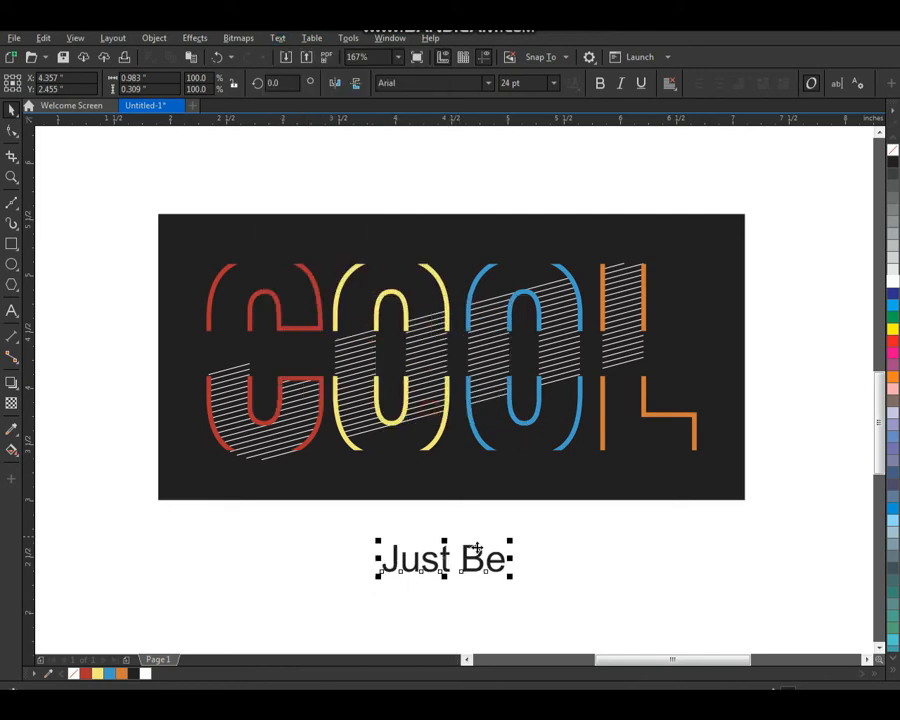
{"action": "key", "text": "Escape"}
Try to shift the Just Be text slightly up and to the left, to X 4.31, Y 2.559 in
{"action": "left_click_drag", "start_coordinate": [480, 572], "coordinate": [441, 546]}
{"action": "key", "text": "ctrl+z"}
{"action": "left_click", "coordinate": [519, 598]}
{"action": "key", "text": "F2"}
{"action": "left_click_drag", "start_coordinate": [746, 207], "coordinate": [223, 528]}
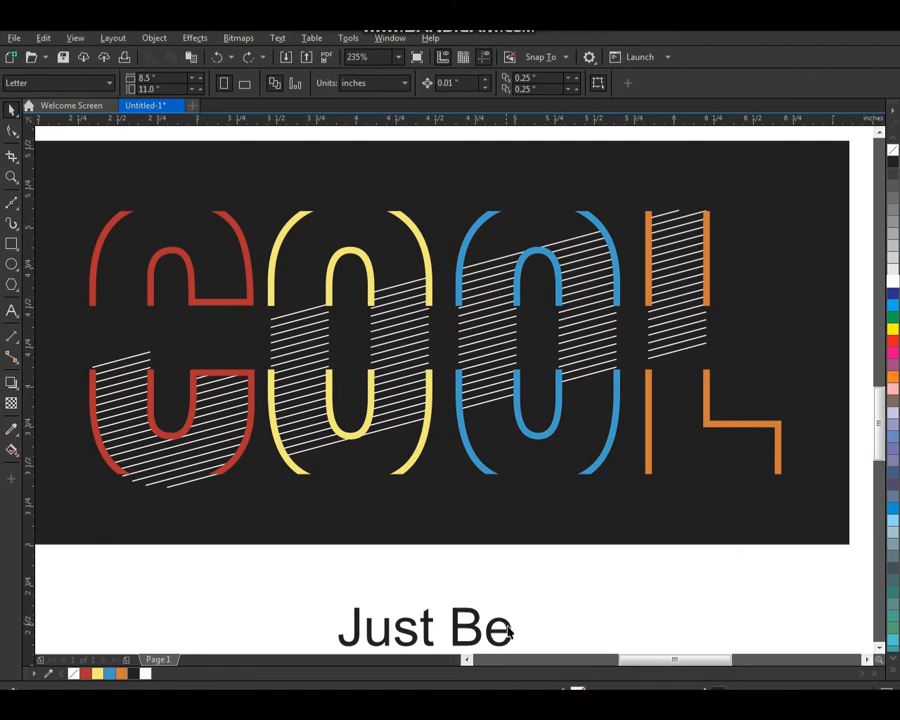
{"action": "key", "text": "ctrl+shift+z"}
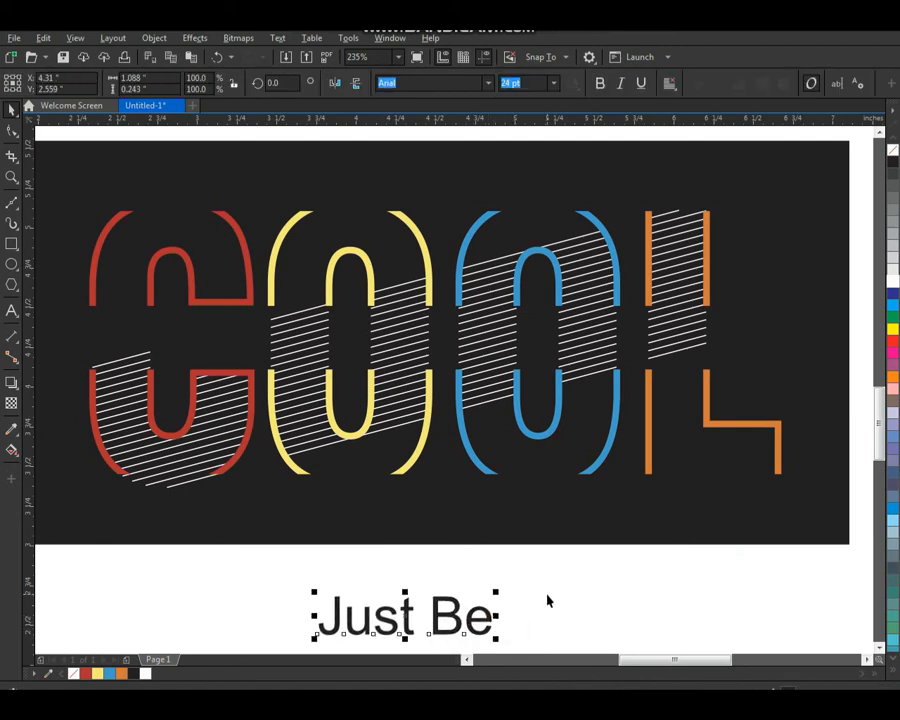
{"action": "key", "text": "ctrl+z"}
{"action": "left_click", "coordinate": [588, 602]}
Delete the two topmost slanted white lines that stick out above the lower half of the letter C
{"action": "left_click", "coordinate": [150, 365]}
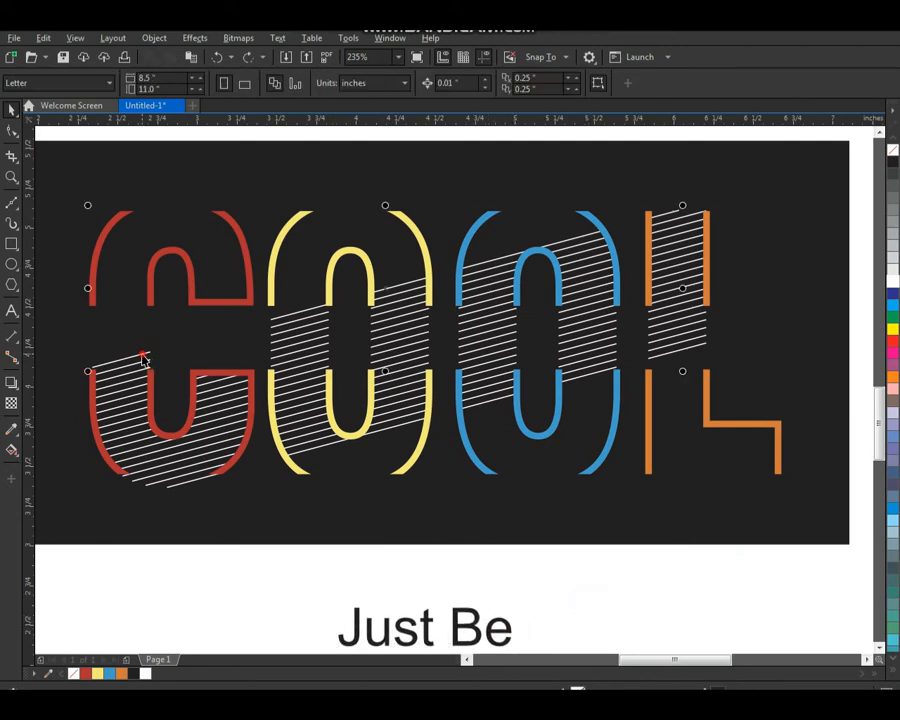
{"action": "left_click", "coordinate": [144, 357], "text": "ctrl"}
{"action": "scroll", "coordinate": [208, 310], "scroll_direction": "up", "scroll_amount": 5}
{"action": "mouse_move", "coordinate": [321, 392]}
{"action": "left_mouse_down"}
{"action": "mouse_move", "coordinate": [333, 384]}
{"action": "mouse_move", "coordinate": [337, 396]}
{"action": "left_mouse_up"}
{"action": "key", "text": "Delete"}
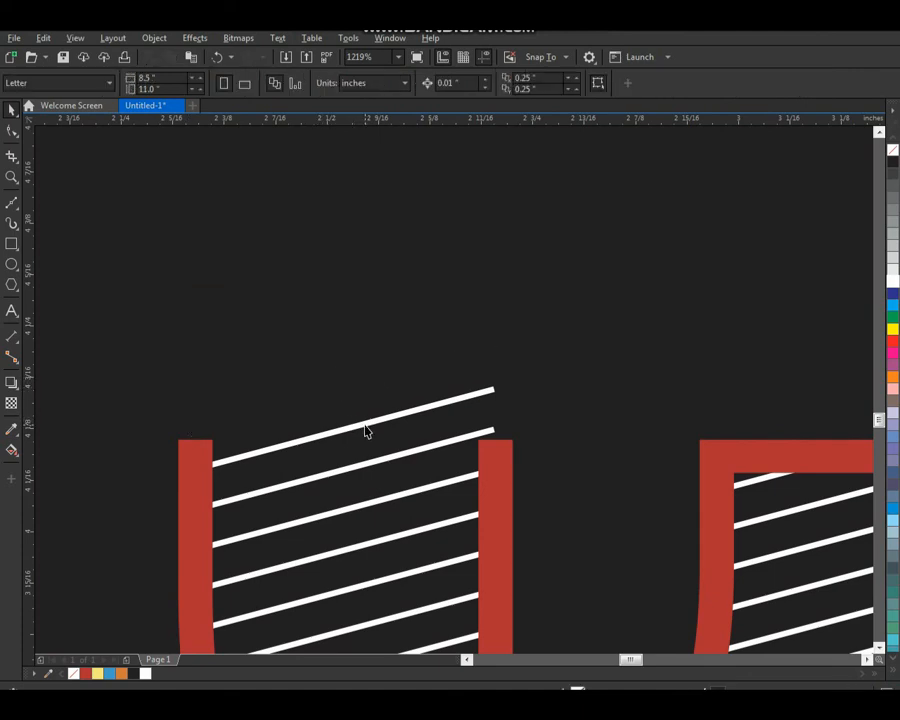
{"action": "left_click", "coordinate": [364, 425]}
{"action": "key", "text": "Delete"}
{"action": "scroll", "coordinate": [232, 326], "scroll_direction": "down", "scroll_amount": 5}
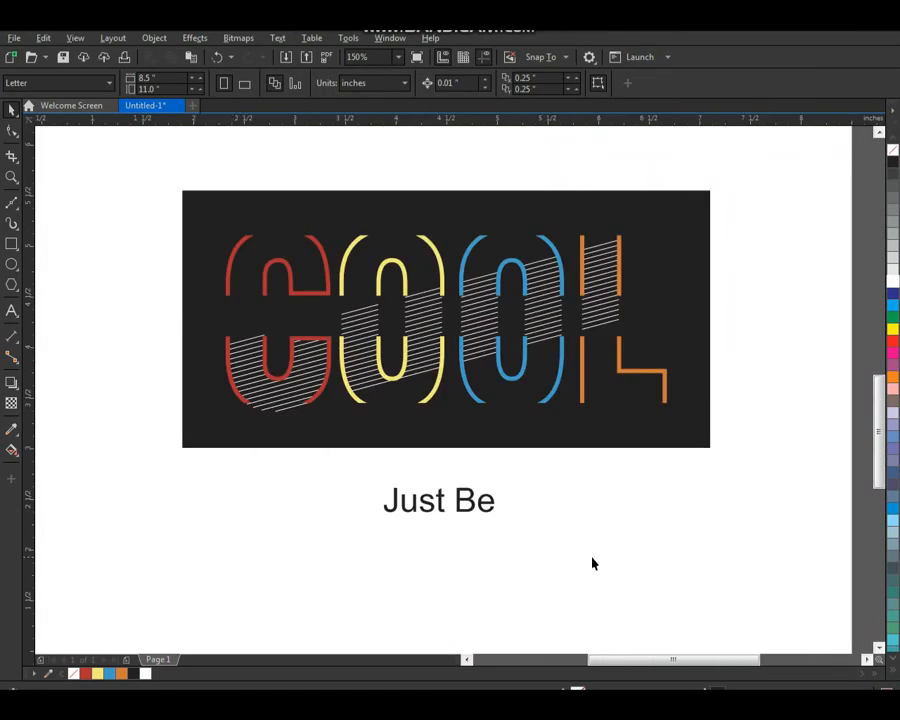
Move the Just Be text into the gap between the two halves of the letter C and fill it white
{"action": "key", "text": "z"}
{"action": "left_click_drag", "start_coordinate": [725, 203], "coordinate": [237, 488]}
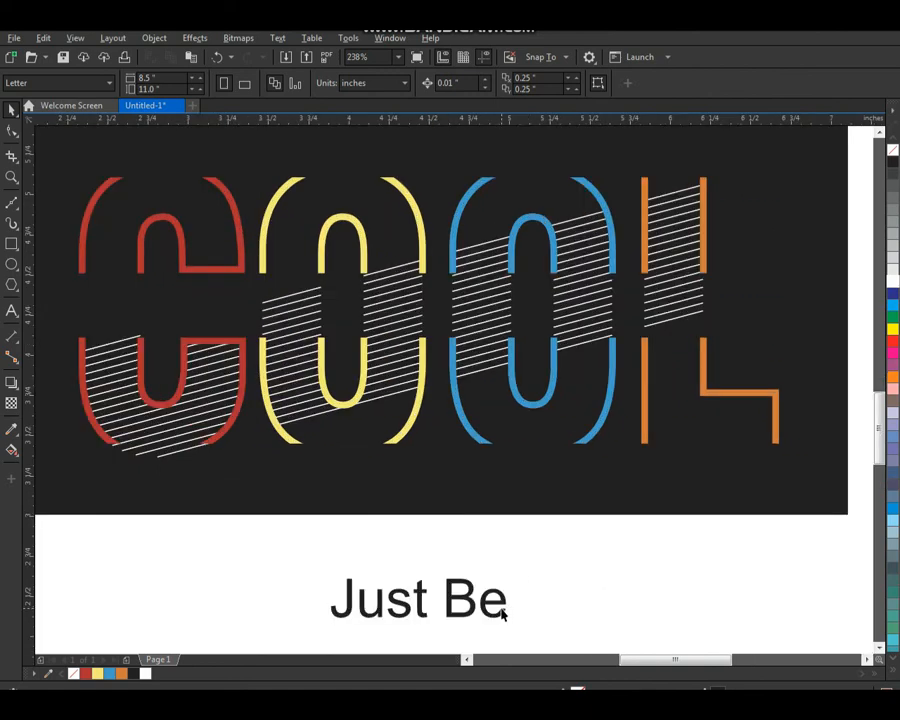
{"action": "left_click_drag", "start_coordinate": [505, 614], "coordinate": [258, 320]}
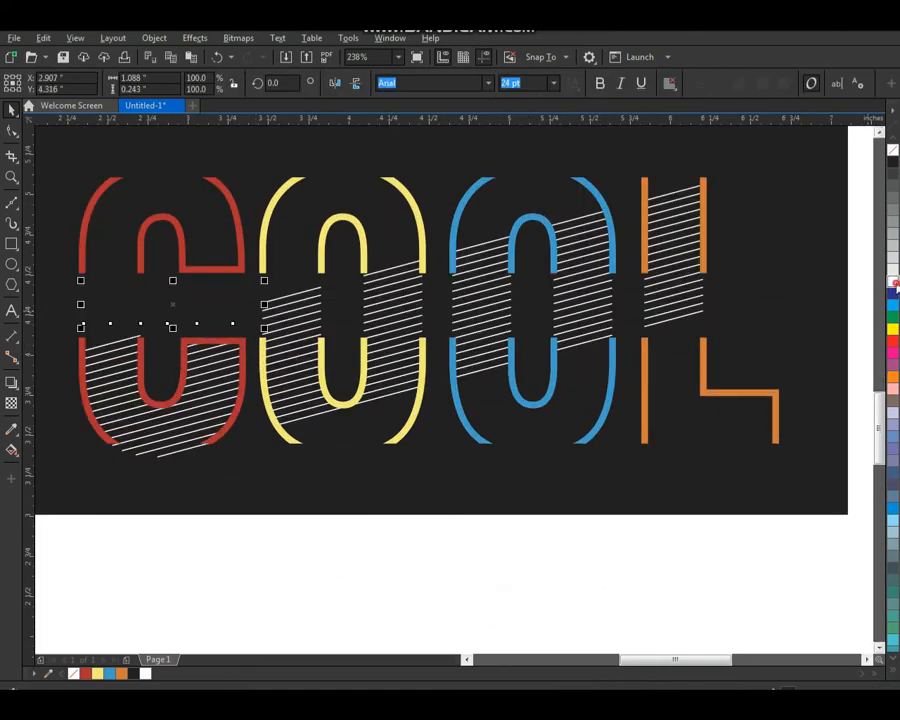
{"action": "key", "text": "F3"}
{"action": "scroll", "coordinate": [422, 398], "scroll_direction": "up", "scroll_amount": 5}
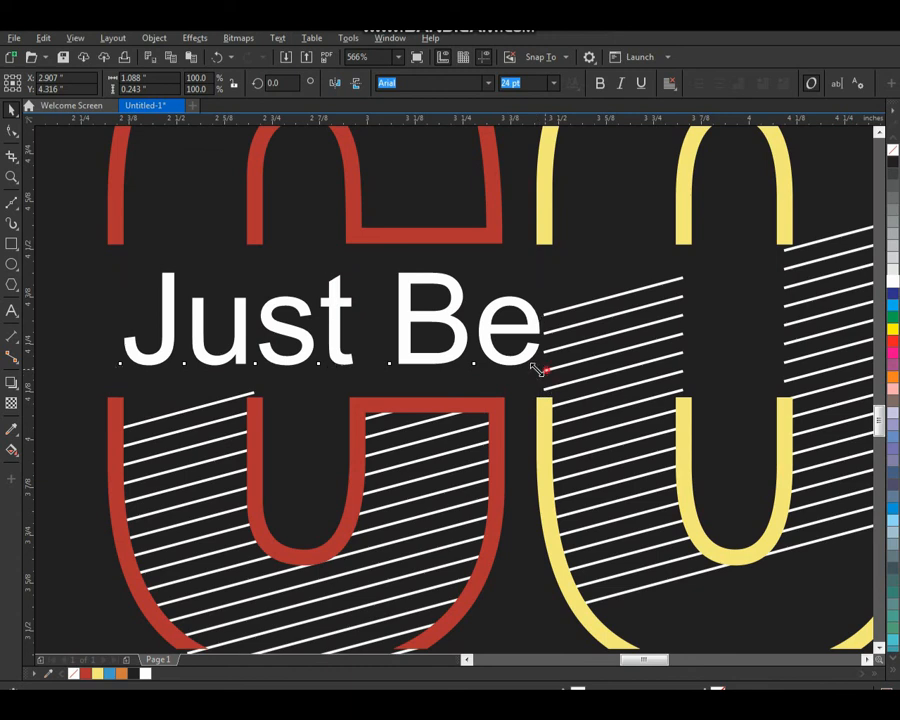
Scale the Just Be text down proportionally to about 0.81 in wide (17.8 pt) so it fits inside the C's gap
{"action": "left_click_drag", "start_coordinate": [535, 368], "coordinate": [462, 362]}
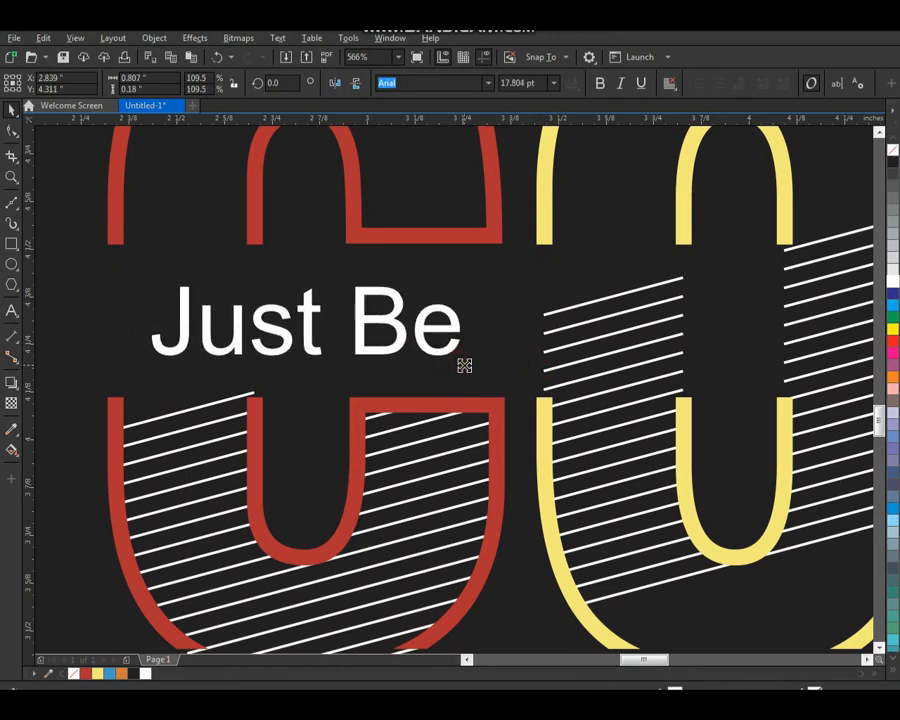
{"action": "scroll", "coordinate": [266, 434], "scroll_direction": "down", "scroll_amount": 6}
{"action": "left_click", "coordinate": [373, 599]}
Shift the COOL letters, white lines and Just Be text together slightly up to center them on the black rectangle
{"action": "key", "text": "z"}
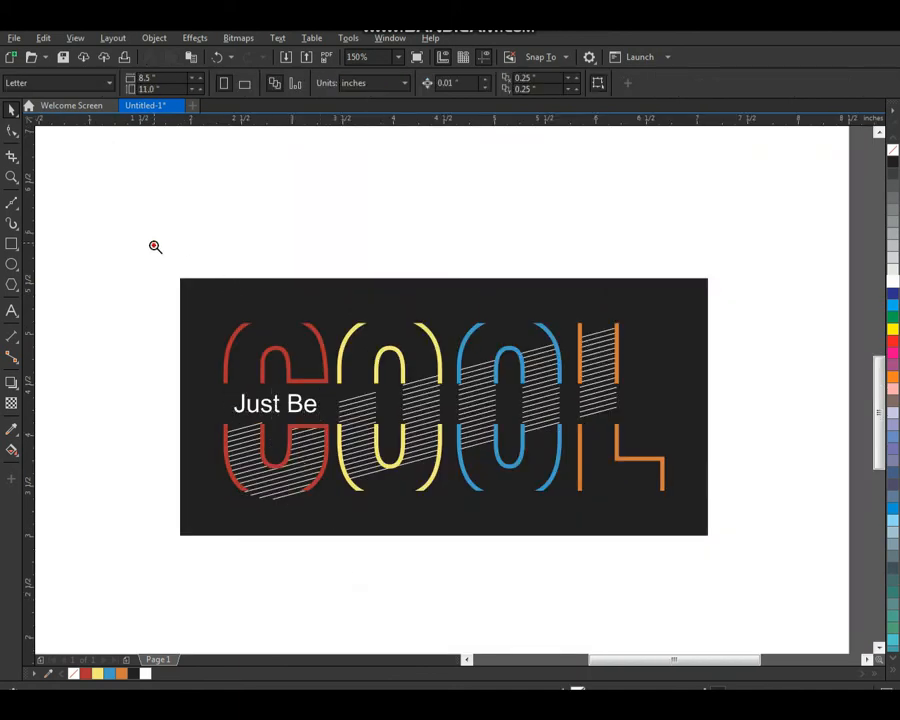
{"action": "left_click_drag", "start_coordinate": [155, 245], "coordinate": [751, 570]}
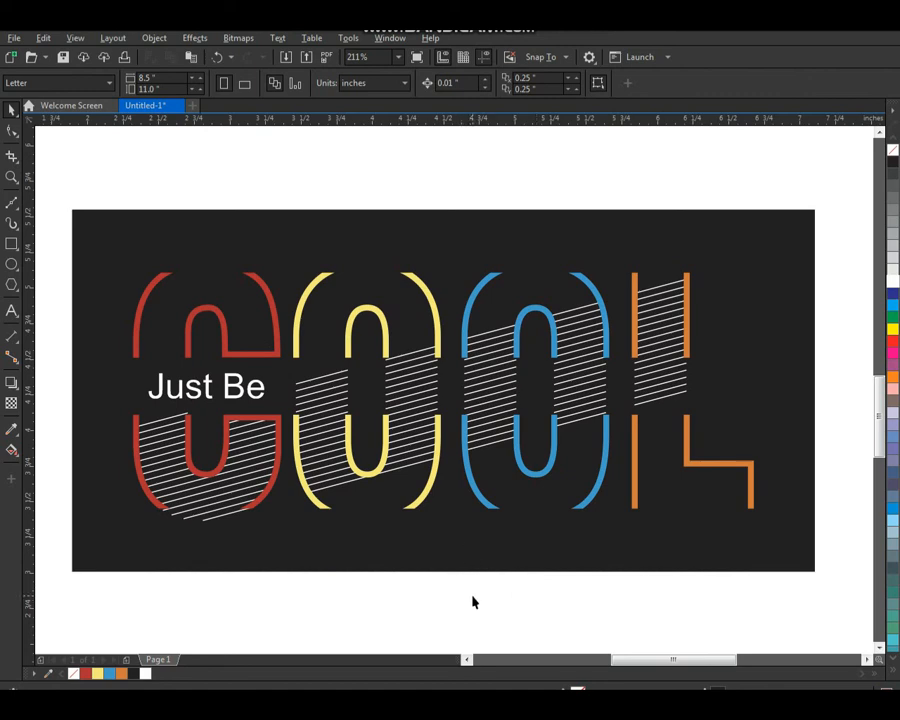
{"action": "left_click_drag", "start_coordinate": [820, 148], "coordinate": [155, 545]}
{"action": "left_click", "coordinate": [341, 602]}
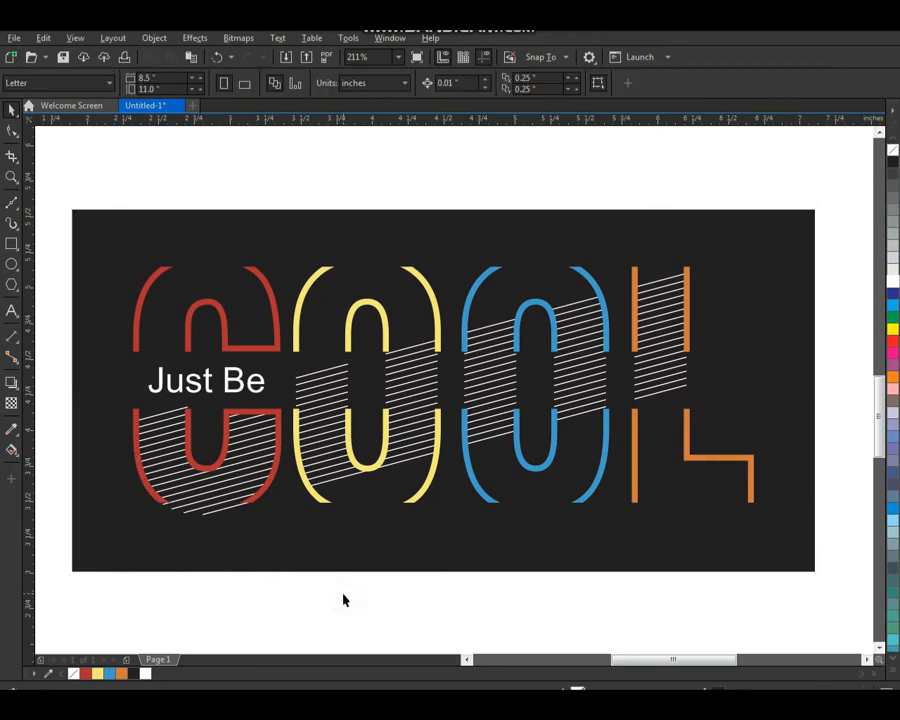